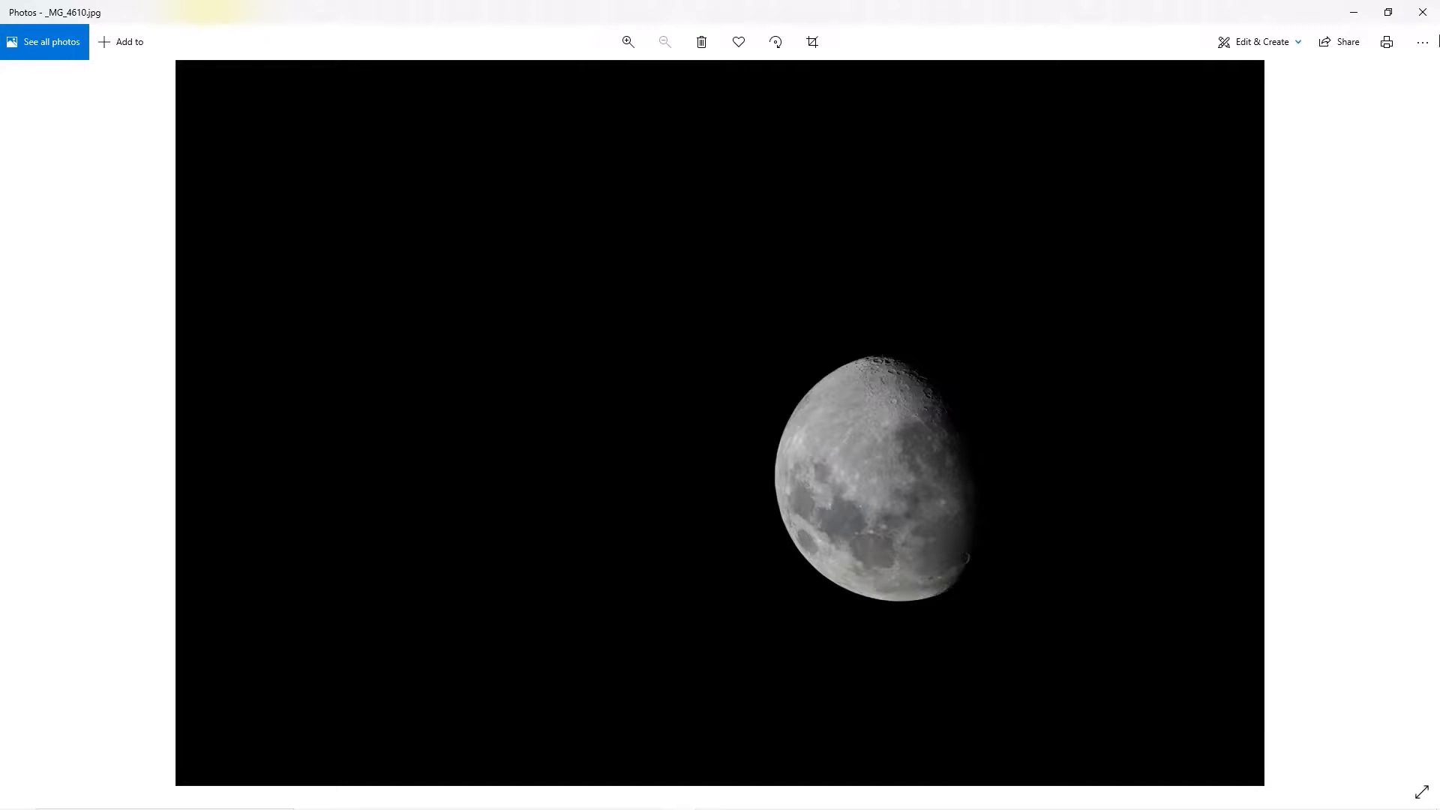
Look through the moon shots in the Moon folder starting from _MG_4610, and close the photo viewer
{"action": "left_click", "coordinate": [1423, 12]}
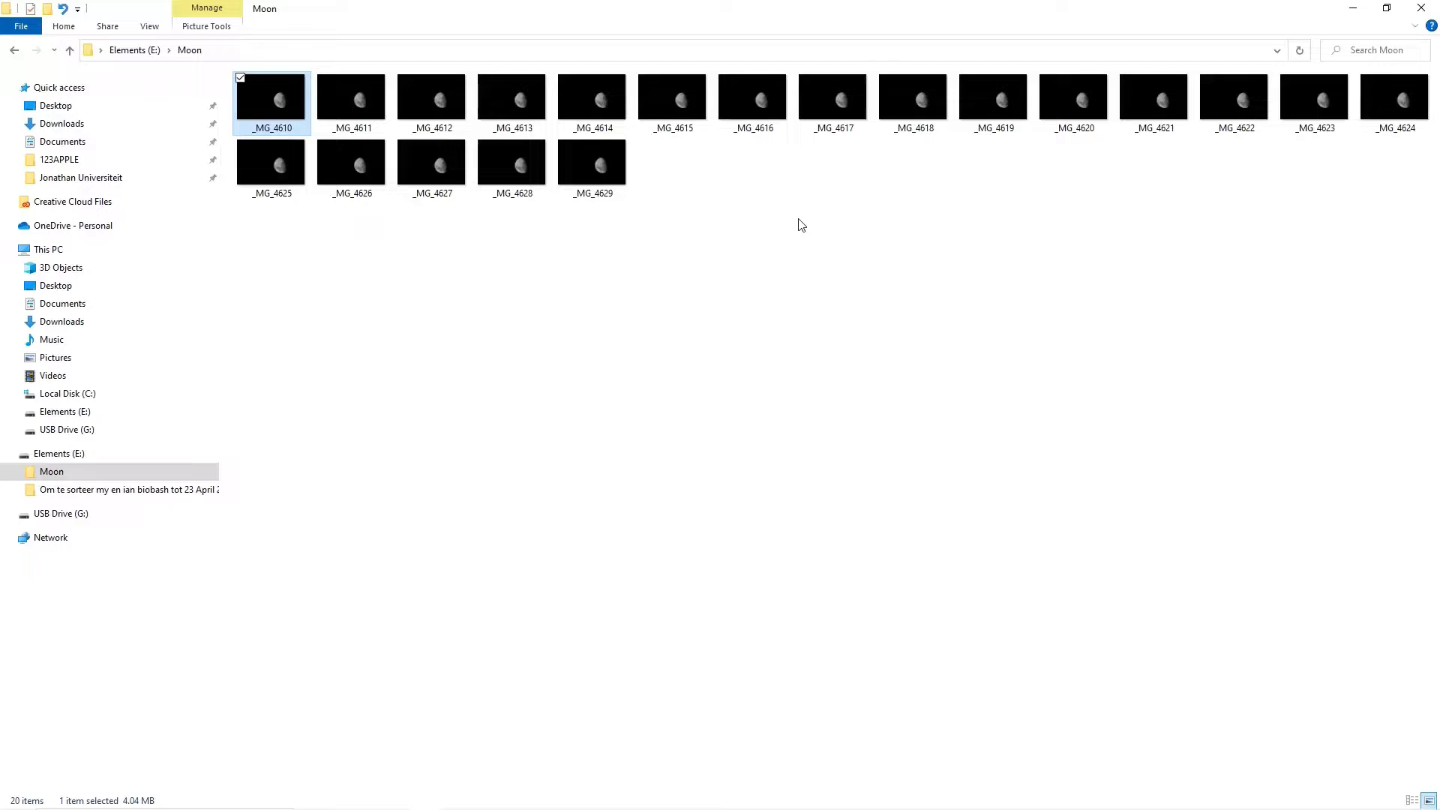
{"action": "double_click", "coordinate": [284, 112]}
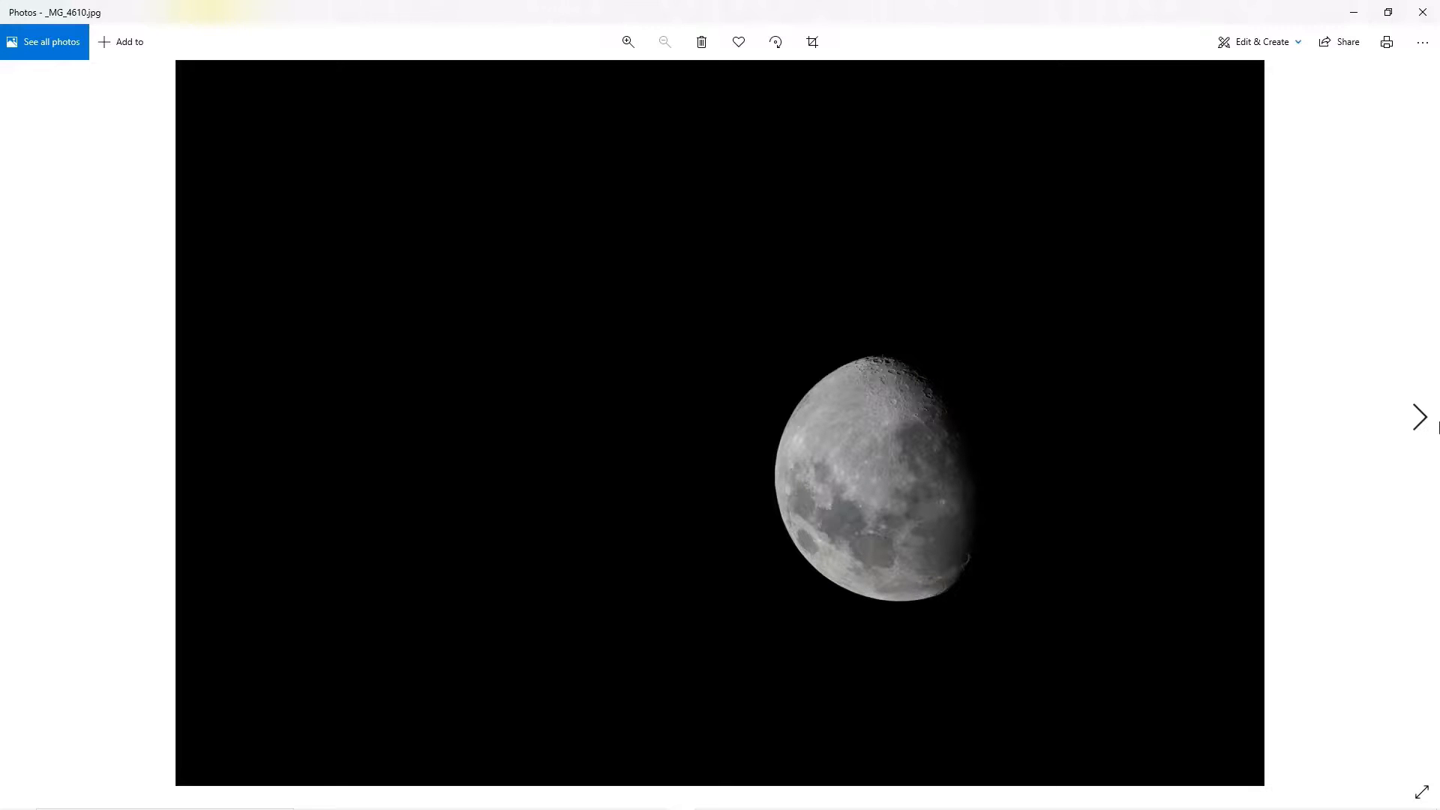
{"action": "left_click", "coordinate": [1437, 426]}
{"action": "left_click", "coordinate": [1438, 427]}
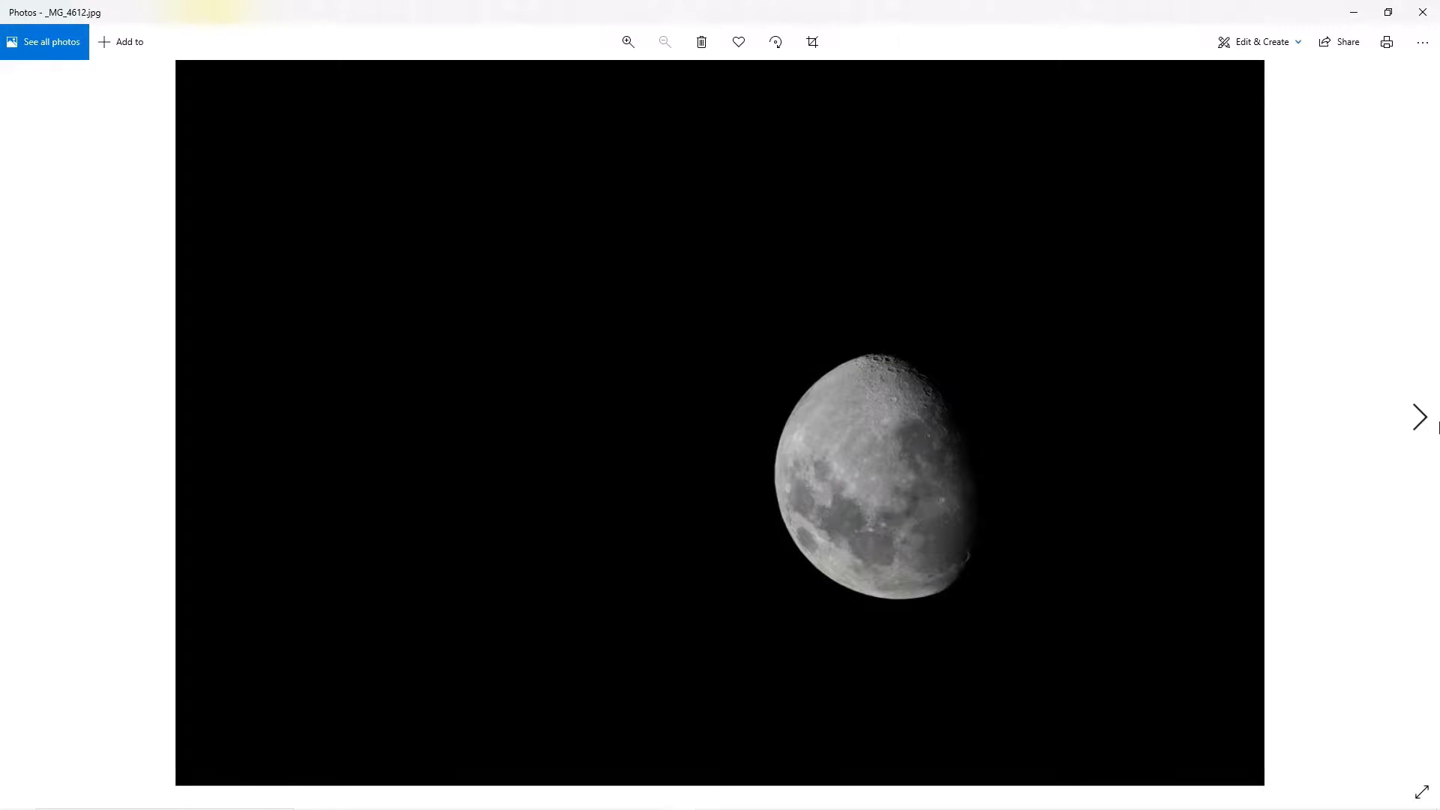
{"action": "left_click", "coordinate": [1438, 427]}
{"action": "left_click", "coordinate": [1438, 427]}
{"action": "left_click", "coordinate": [1438, 426]}
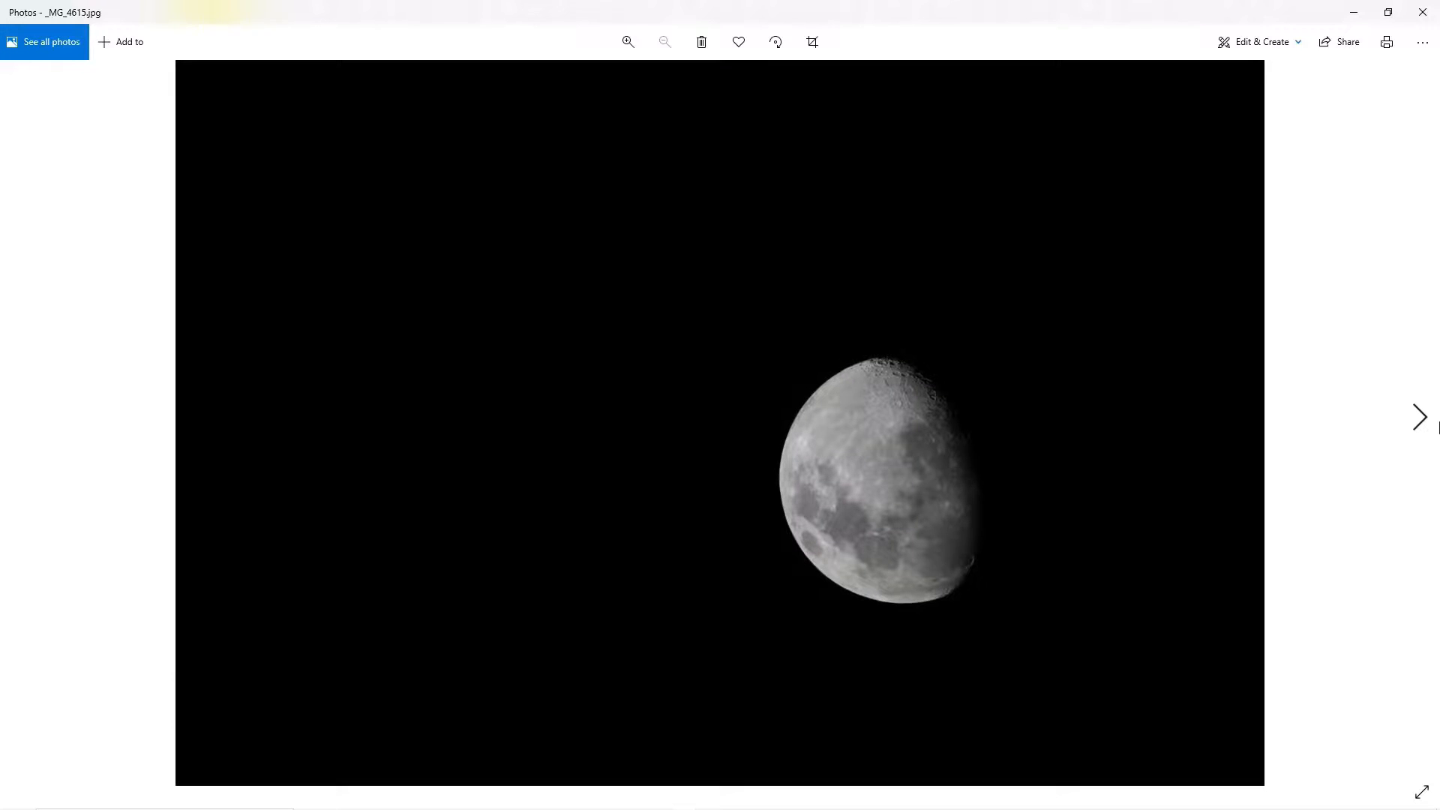
{"action": "left_click", "coordinate": [1437, 426]}
{"action": "left_click", "coordinate": [1438, 427]}
{"action": "left_click", "coordinate": [1438, 427]}
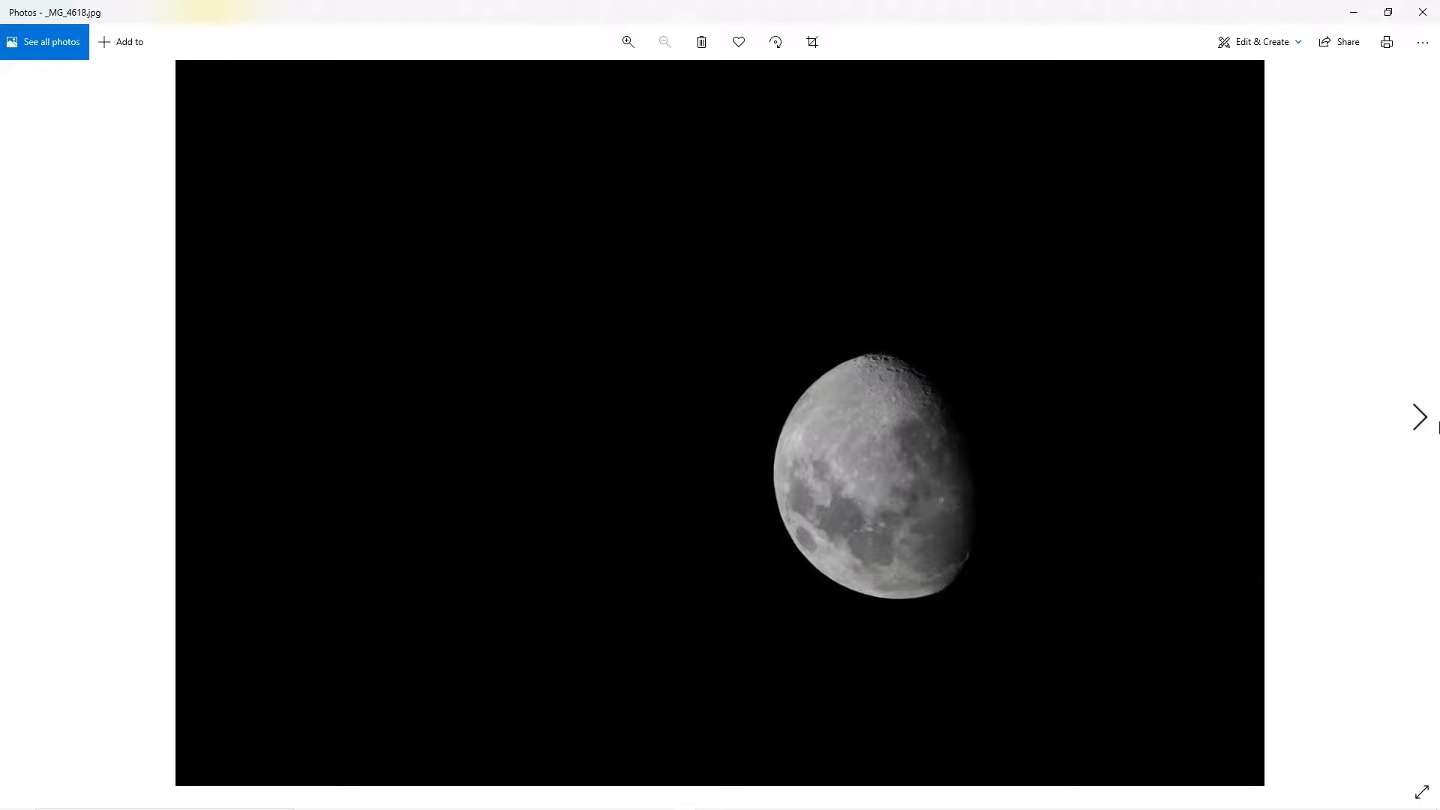
{"action": "left_click", "coordinate": [1438, 427]}
{"action": "left_click", "coordinate": [1423, 12]}
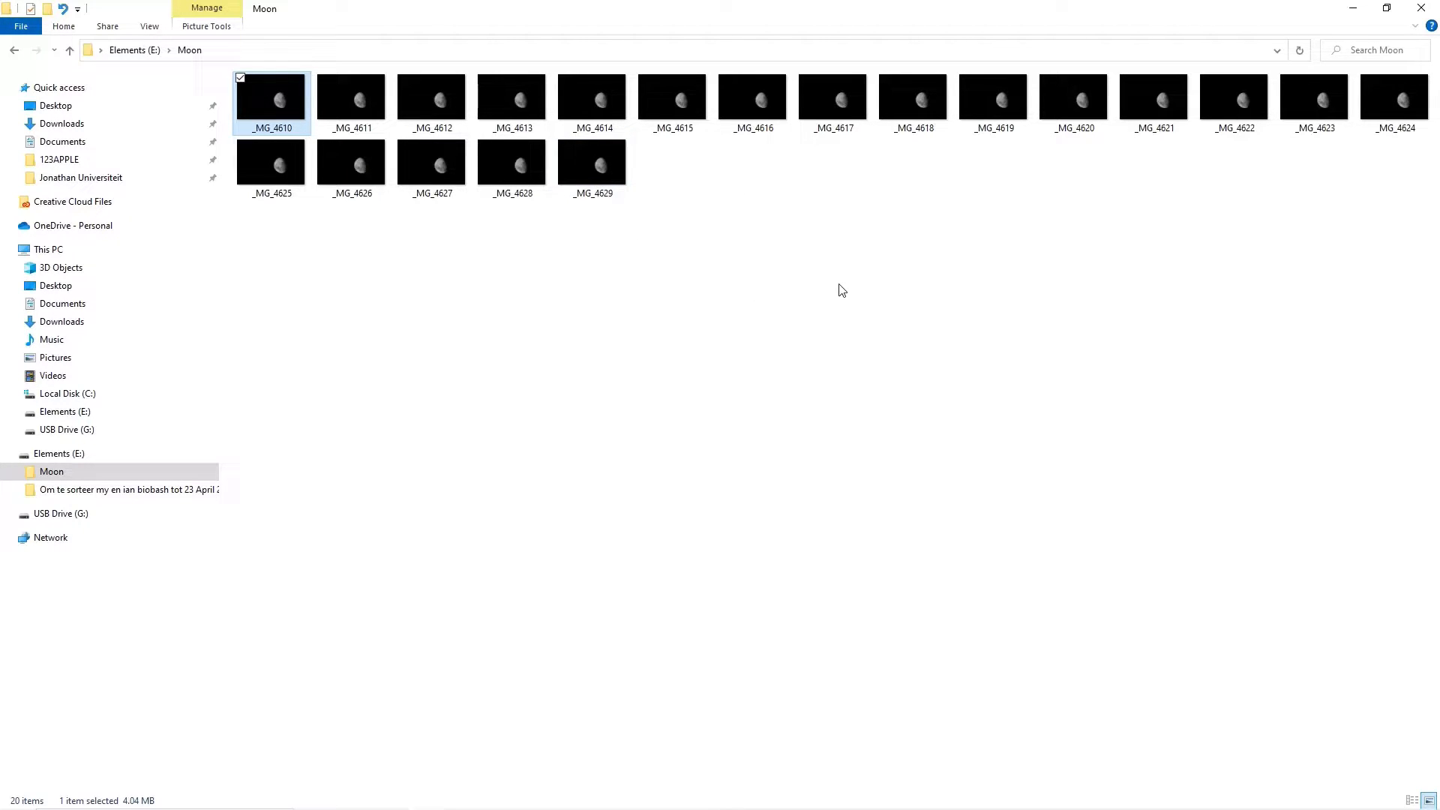
Switch to Lightroom Classic and open the first moon photo of the series, _MG_4610, for developing
{"action": "mouse_move", "coordinate": [686, 797]}
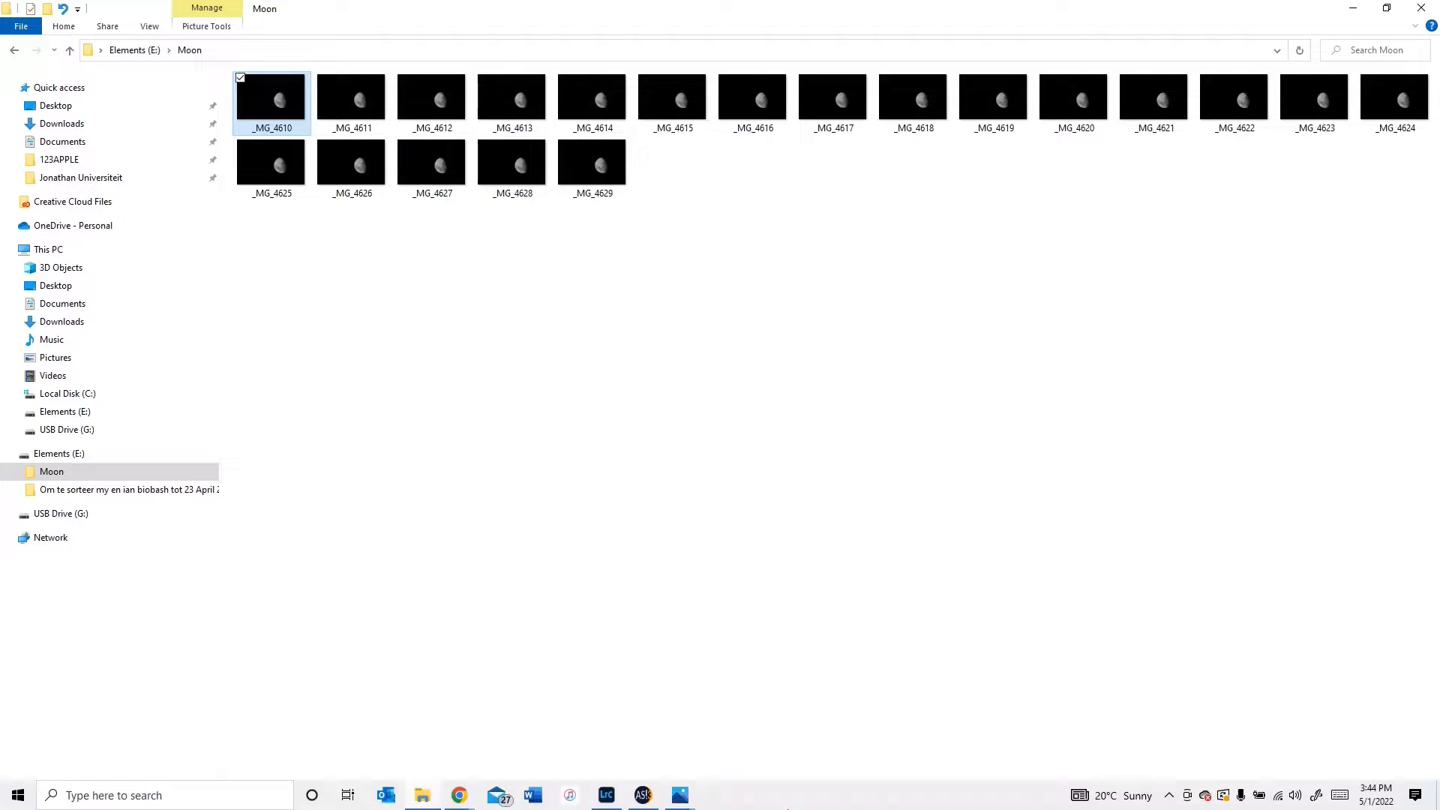
{"action": "left_click", "coordinate": [607, 795]}
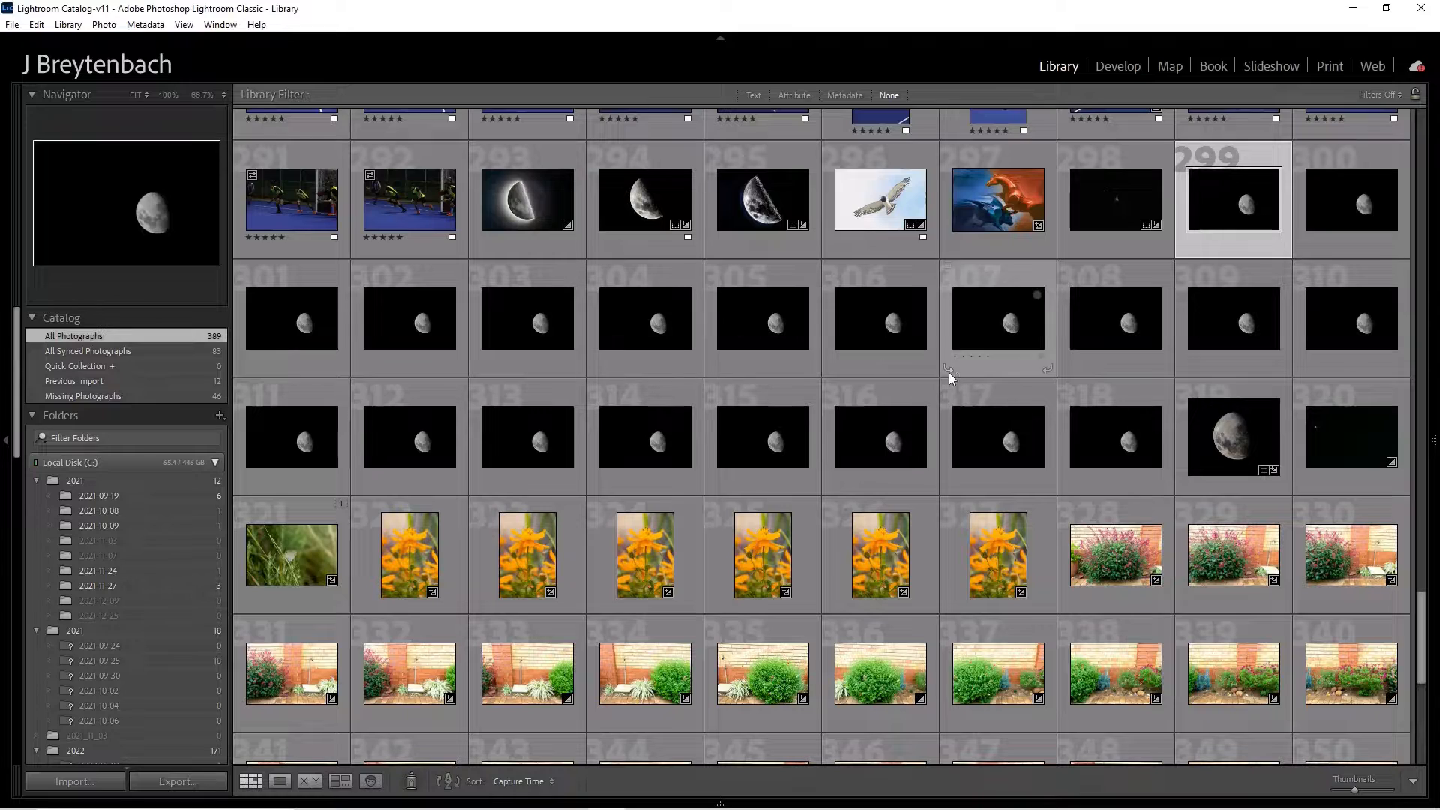
{"action": "double_click", "coordinate": [1244, 217]}
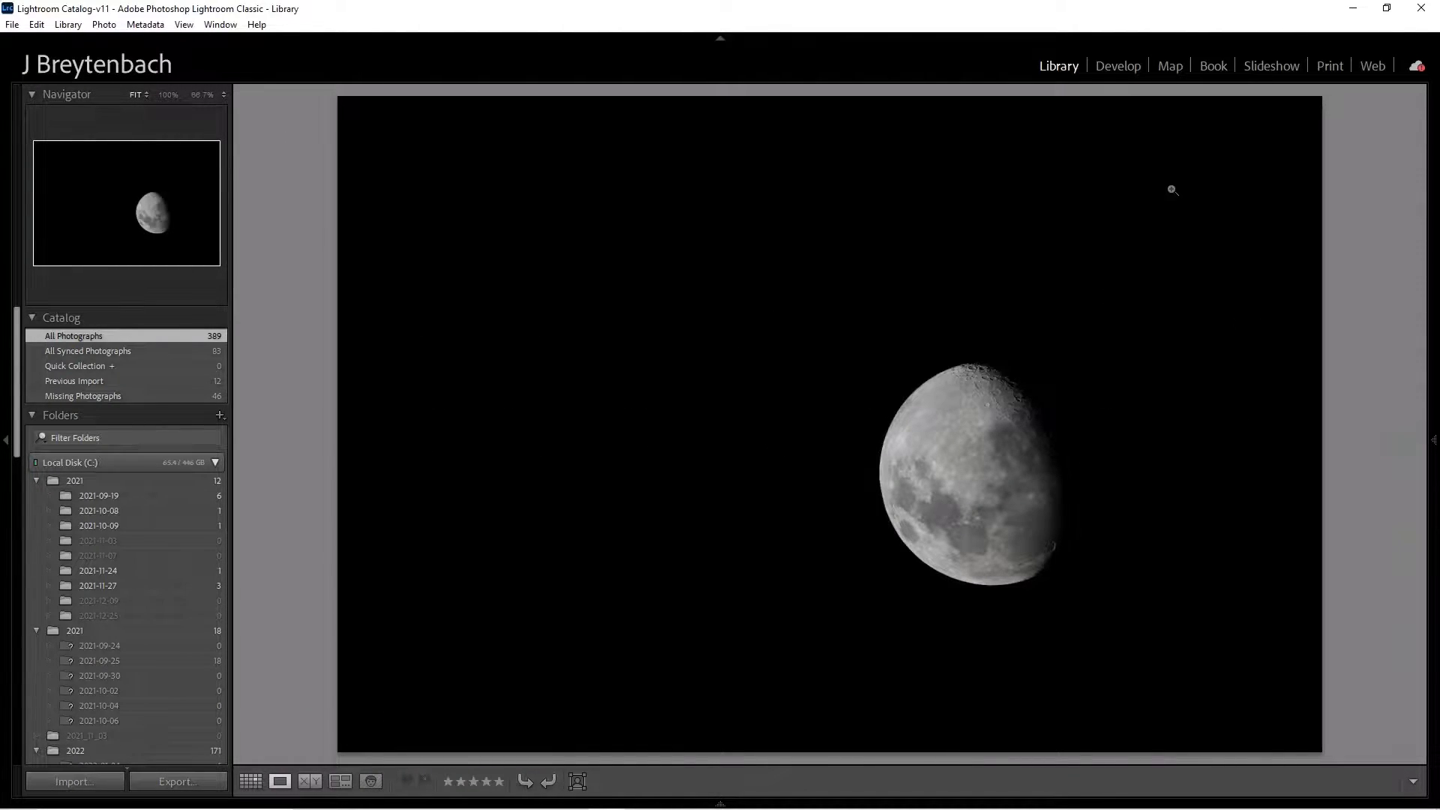
{"action": "left_click", "coordinate": [1125, 67]}
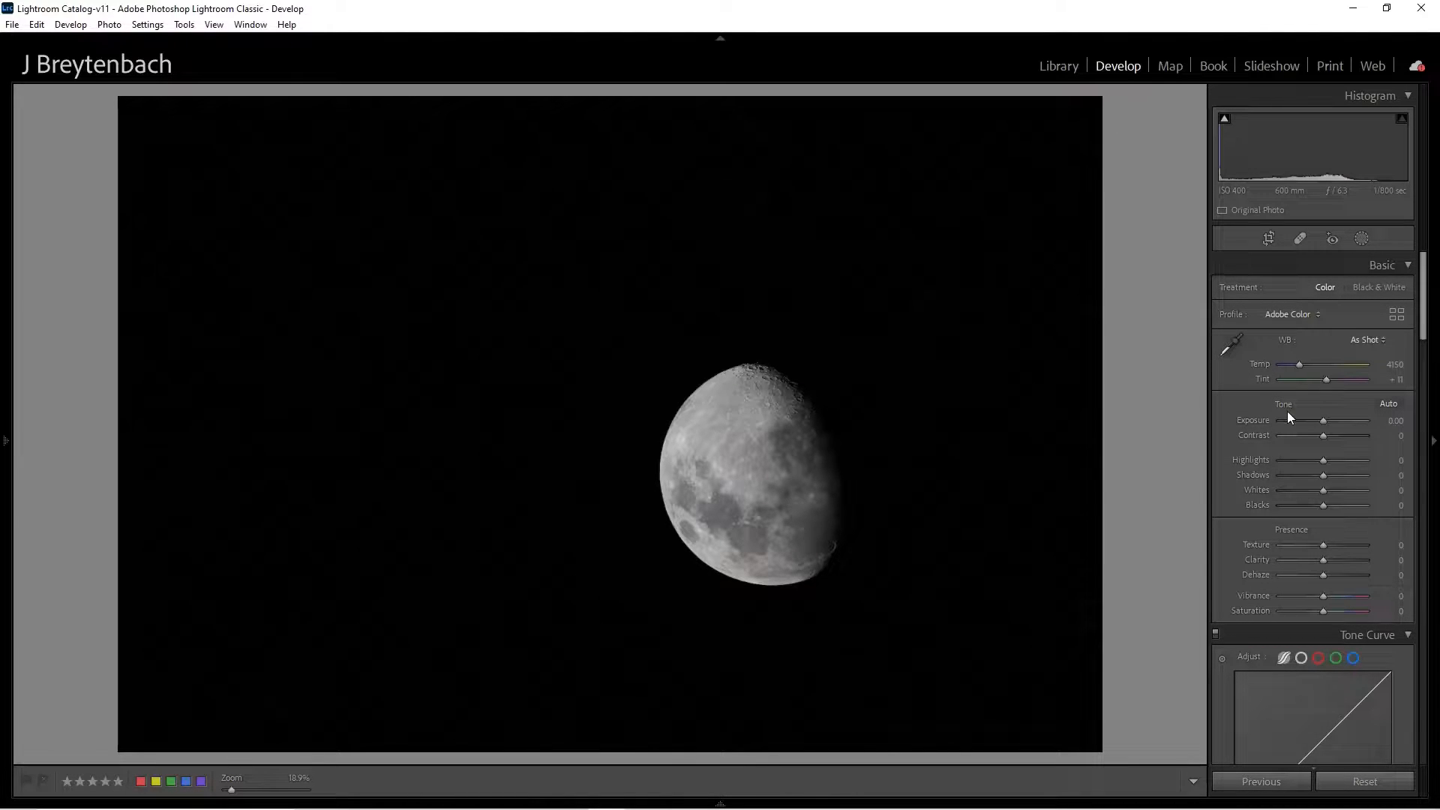
Adjust the moon photo's tone: Exposure +0.09, Contrast +9, Shadows -5, Whites +2 and Blacks -2
{"action": "left_click", "coordinate": [1325, 421]}
{"action": "left_click_drag", "start_coordinate": [1322, 436], "coordinate": [1327, 437]}
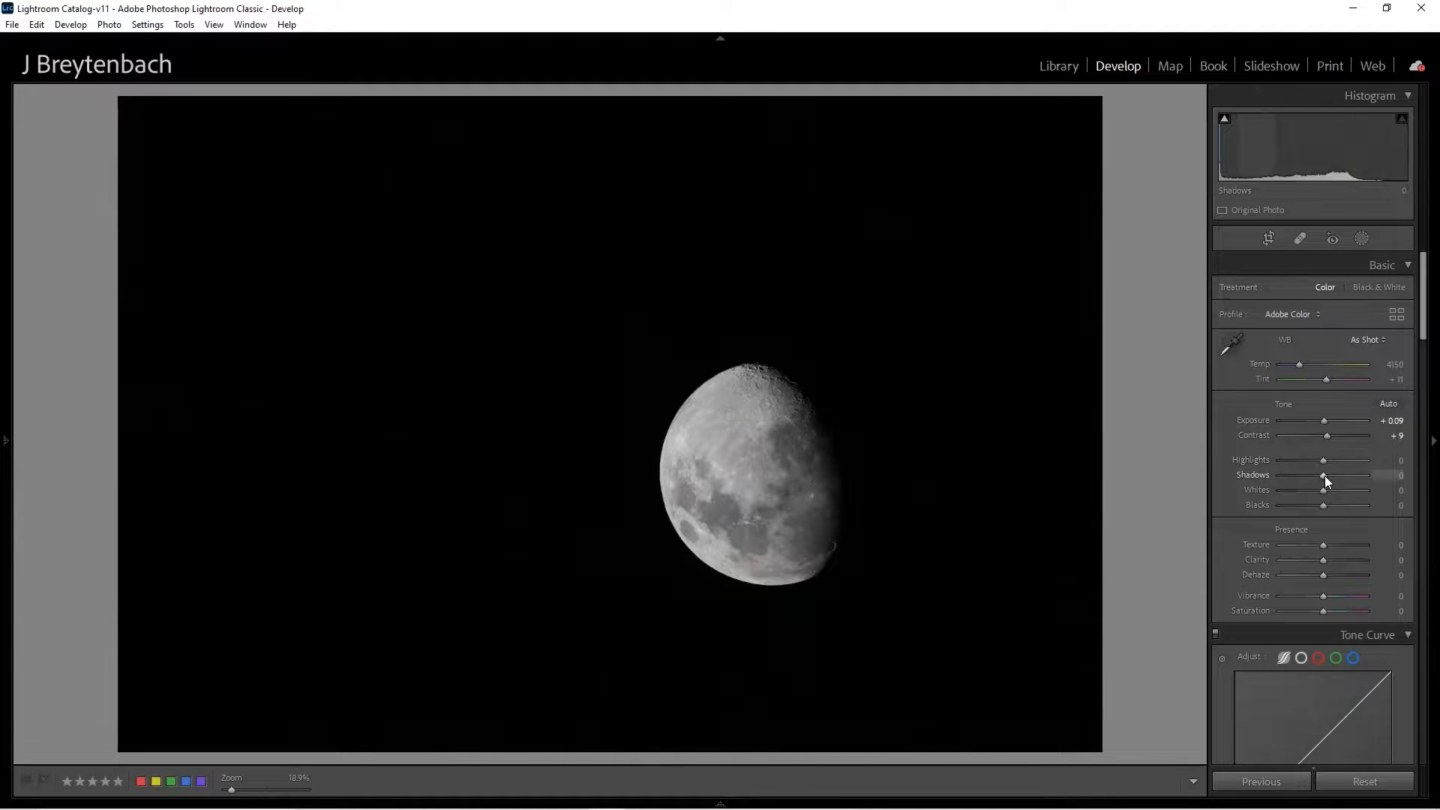
{"action": "left_click_drag", "start_coordinate": [1323, 475], "coordinate": [1321, 474]}
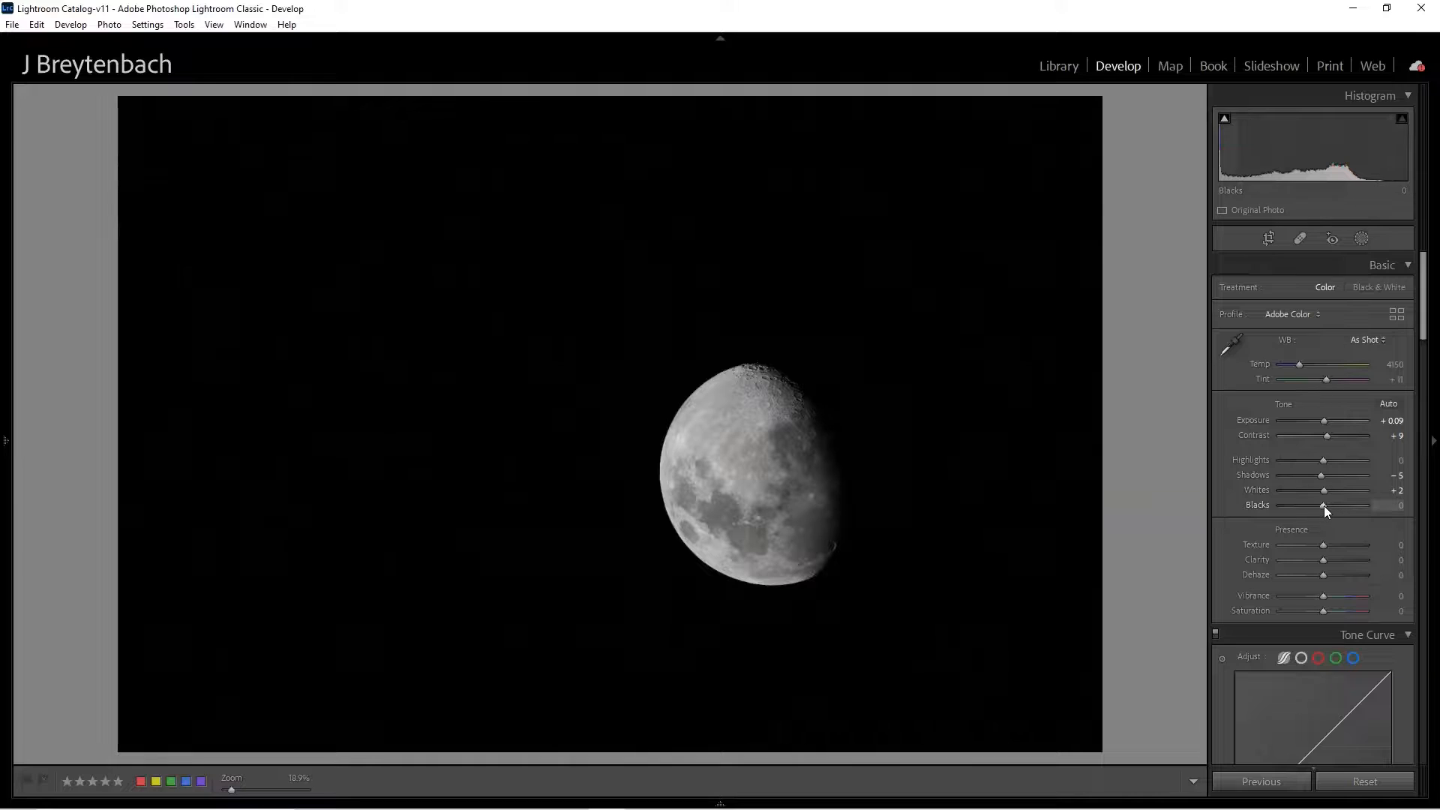
{"action": "left_click_drag", "start_coordinate": [1323, 507], "coordinate": [1321, 507]}
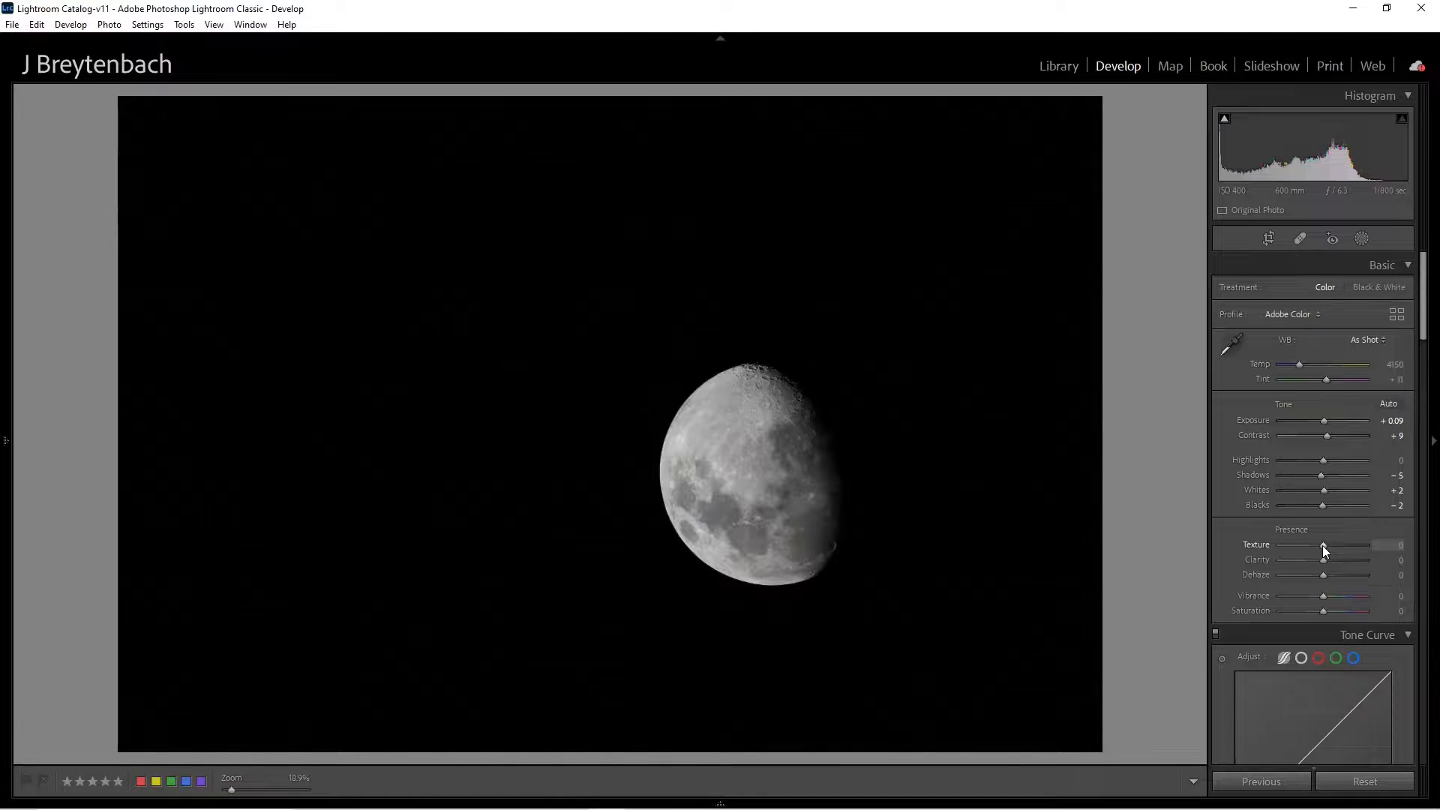
Set Texture +2, Clarity +2, Dehaze +9 and Vibrance +7, and compare the moon photo before and after the edits
{"action": "left_click_drag", "start_coordinate": [1323, 546], "coordinate": [1324, 547]}
{"action": "left_click_drag", "start_coordinate": [1322, 561], "coordinate": [1323, 561]}
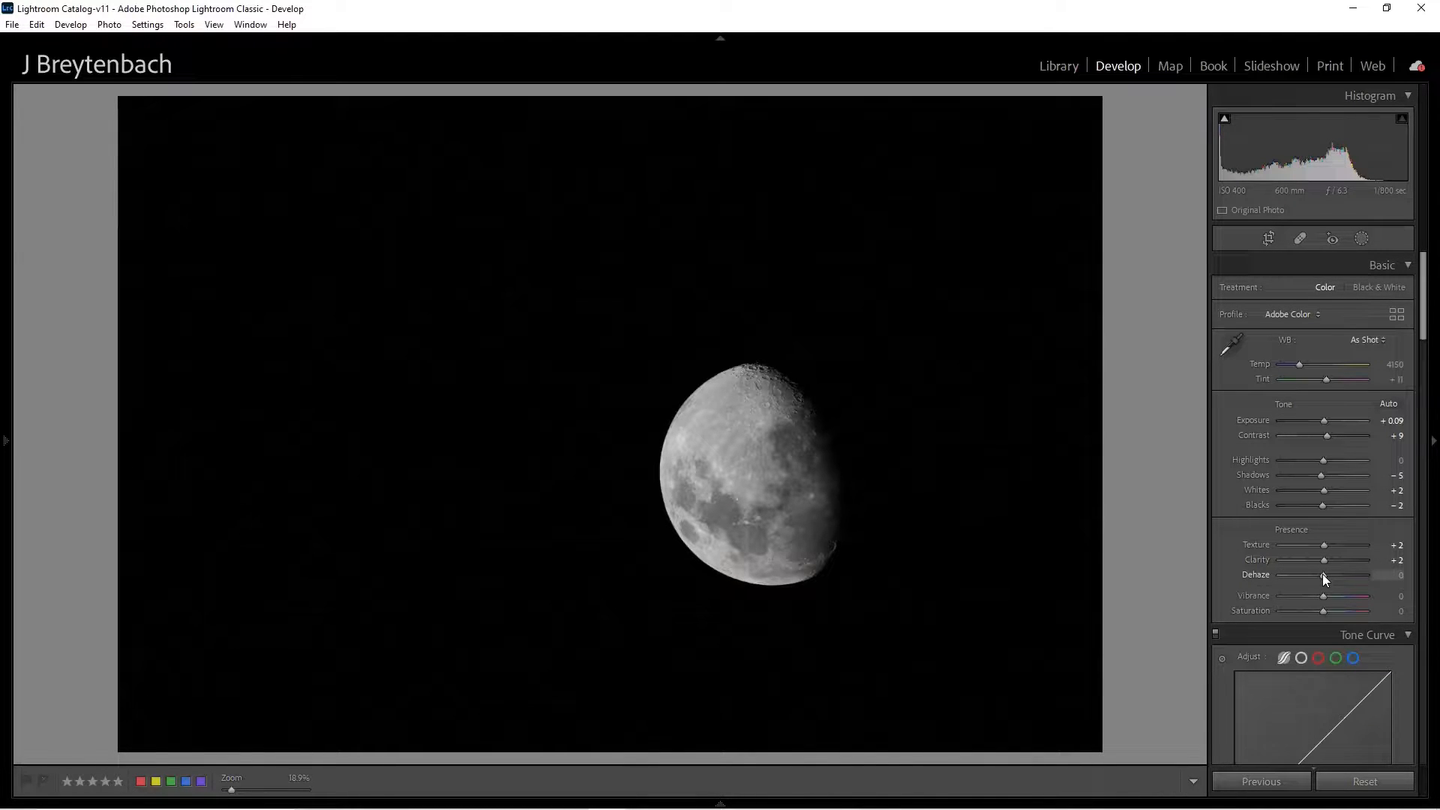
{"action": "left_click_drag", "start_coordinate": [1323, 575], "coordinate": [1325, 596]}
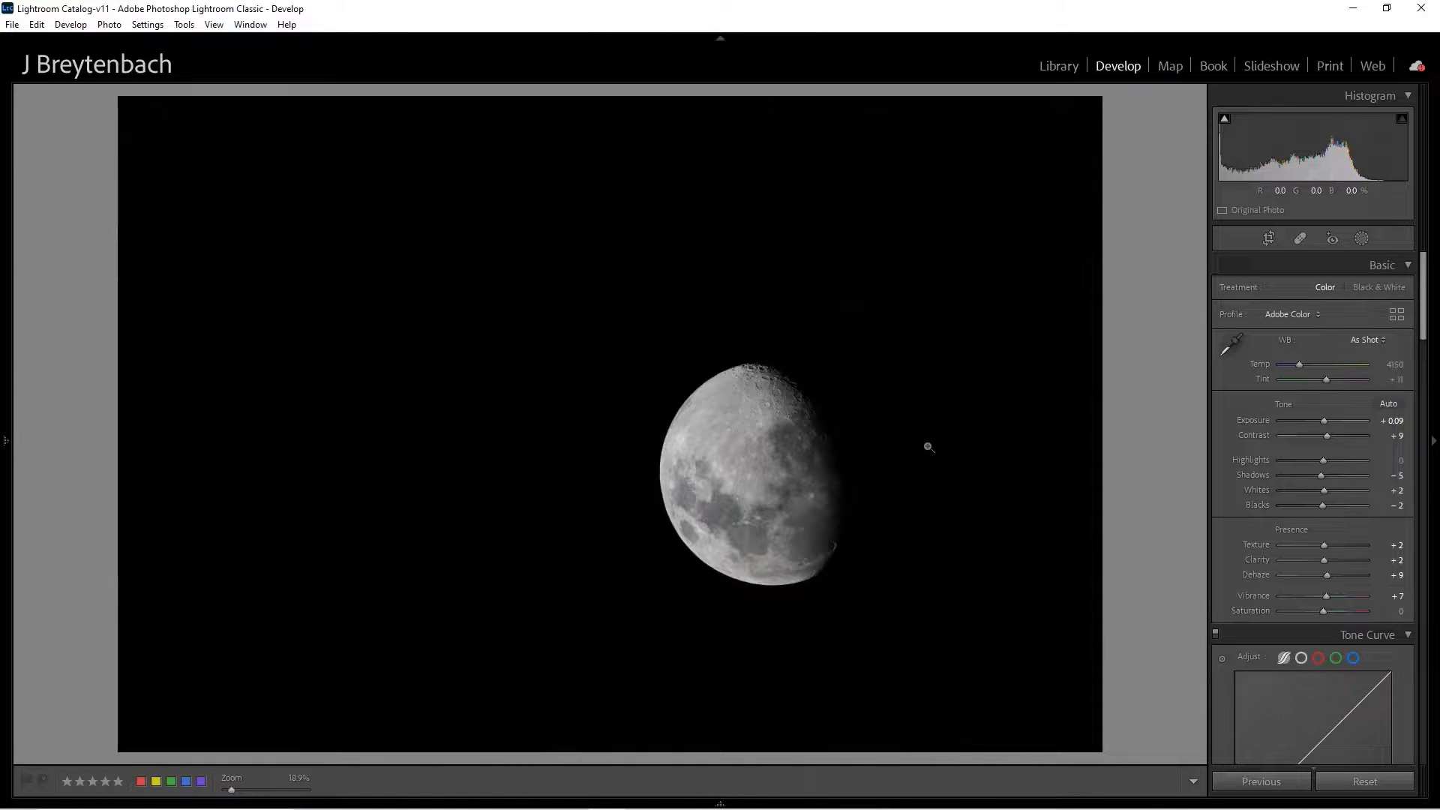
{"action": "key", "text": "backslash"}
{"action": "key", "text": "backslash"}
Return to the Library grid, select moon photos 299 to 318, and synchronize the first photo's develop settings across them
{"action": "left_click", "coordinate": [1059, 66]}
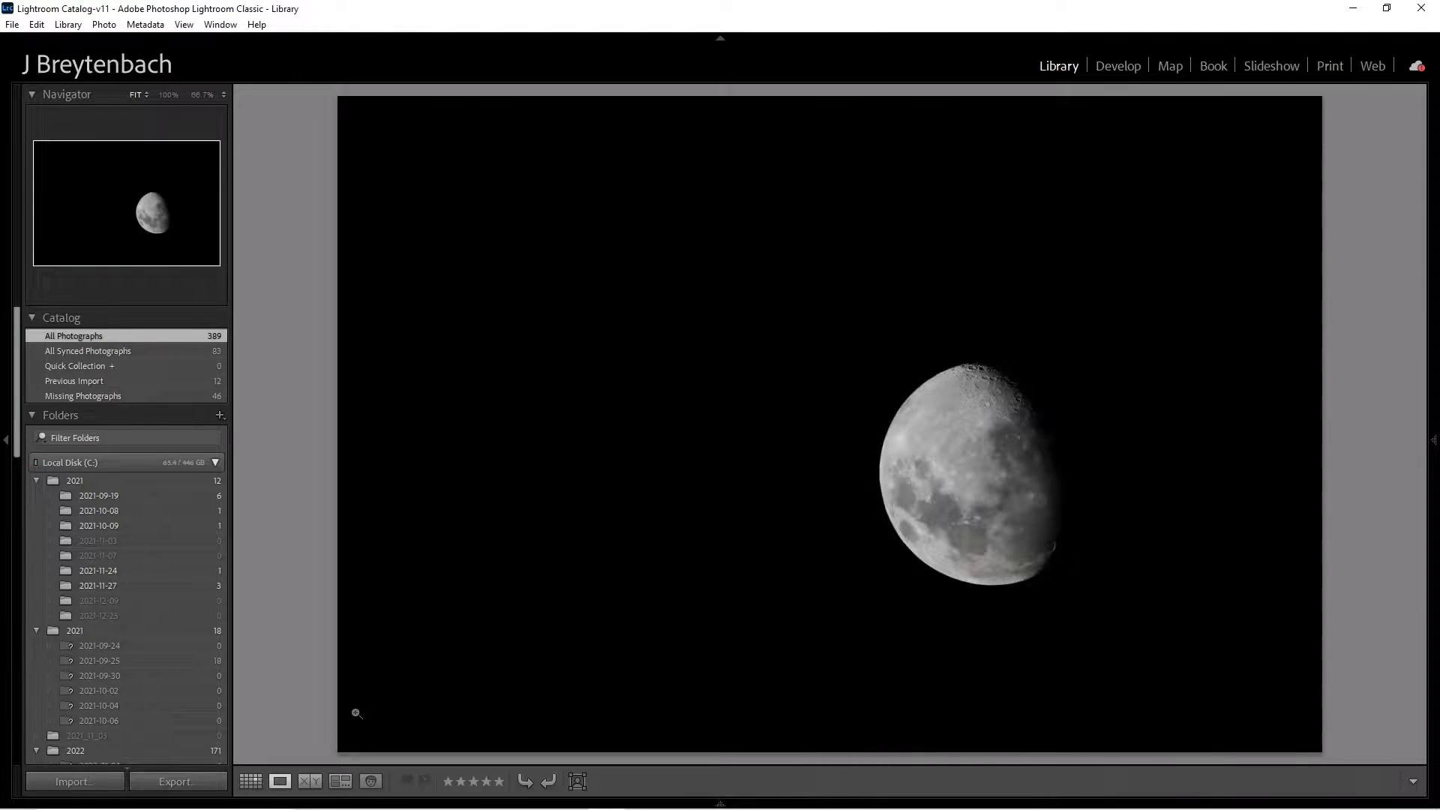
{"action": "left_click", "coordinate": [252, 780]}
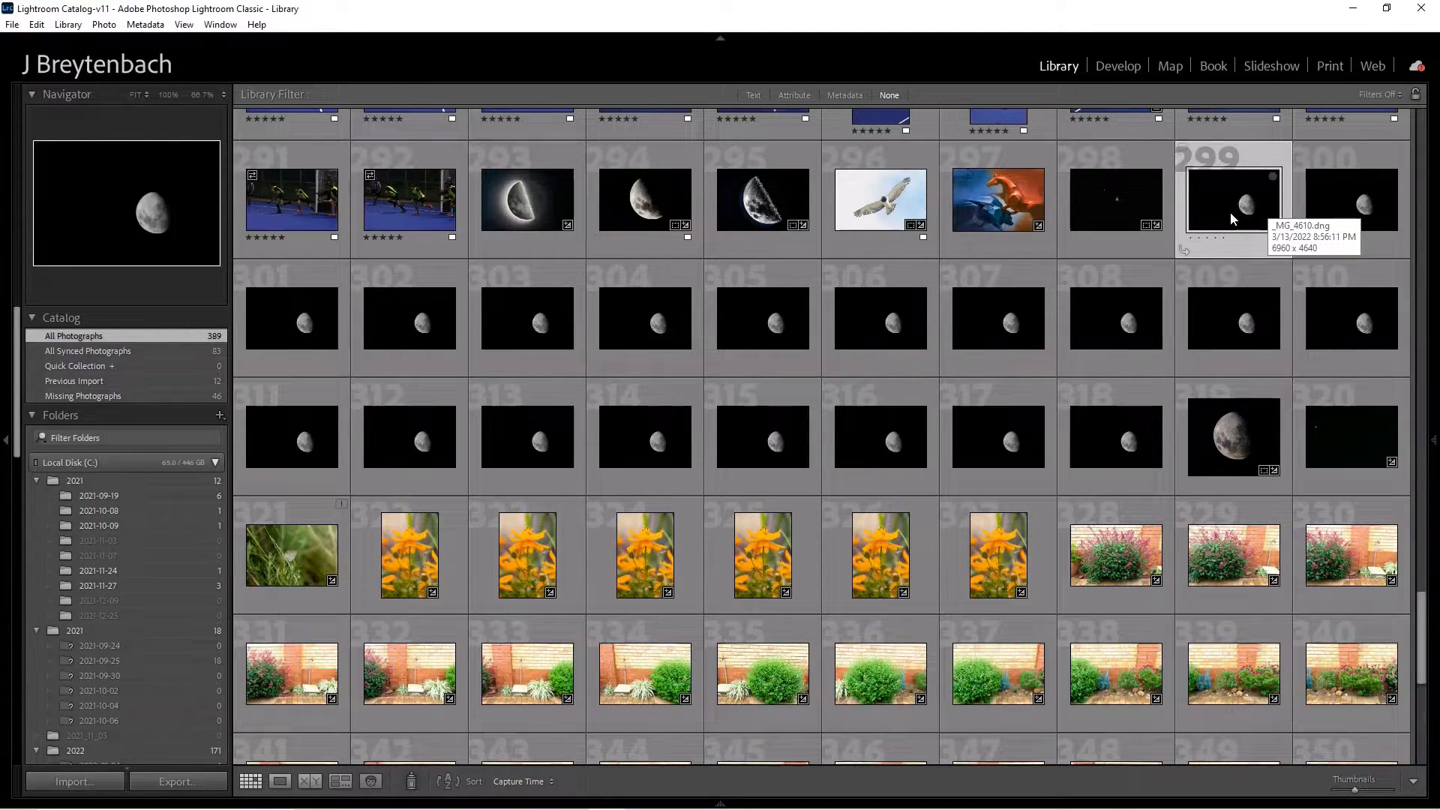
{"action": "left_click", "coordinate": [1123, 434], "text": "shift"}
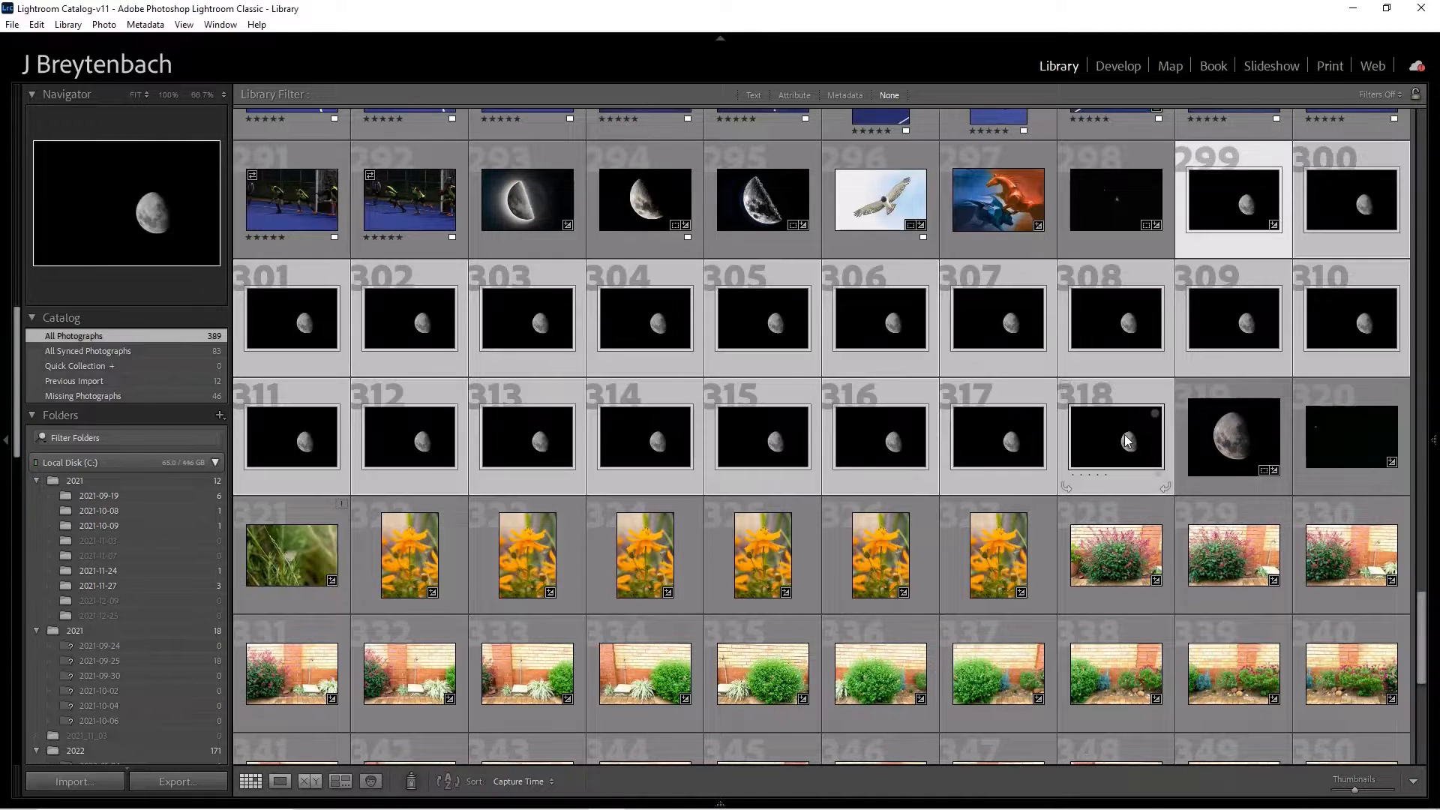
{"action": "right_click", "coordinate": [1129, 339]}
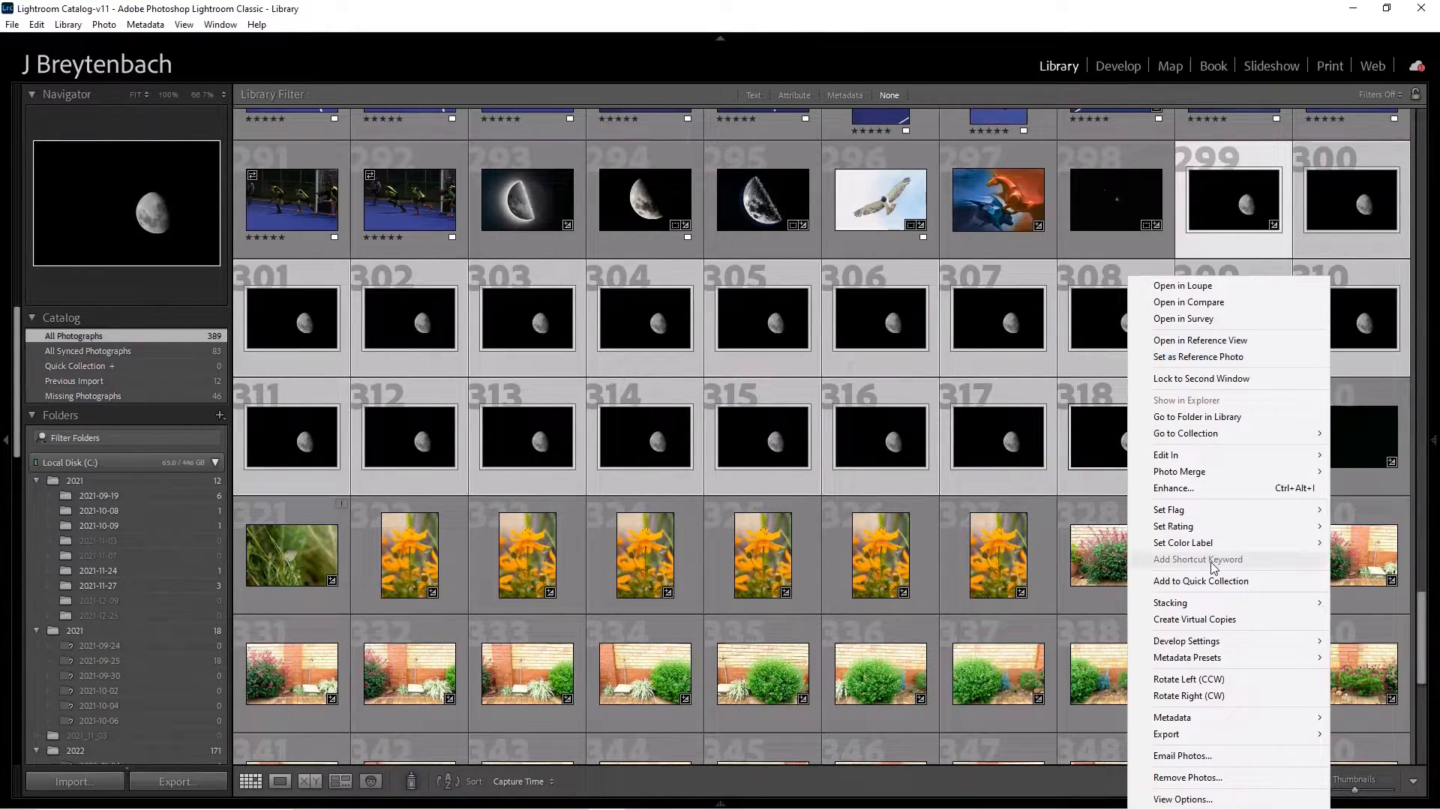
{"action": "mouse_move", "coordinate": [1209, 642]}
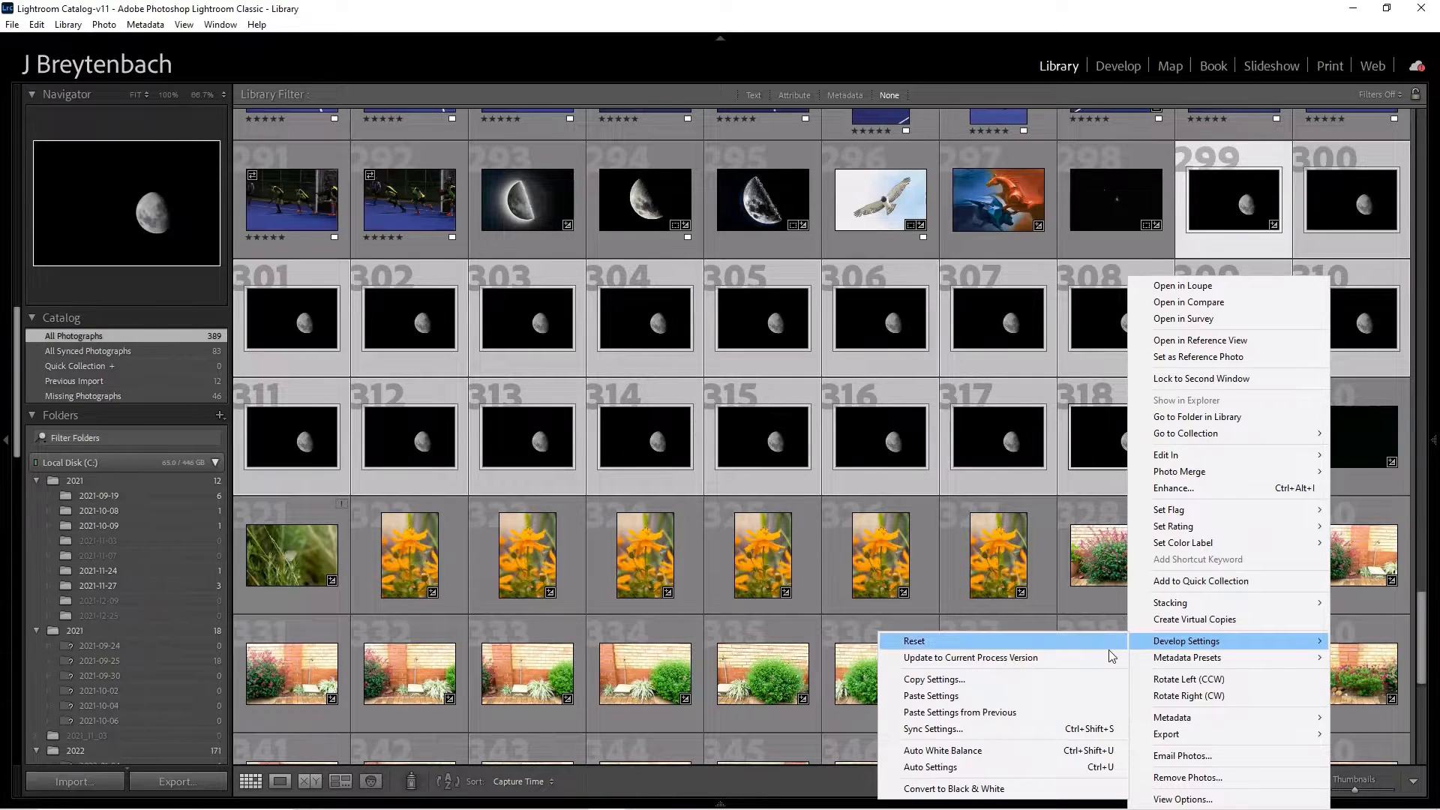
{"action": "left_click", "coordinate": [957, 731]}
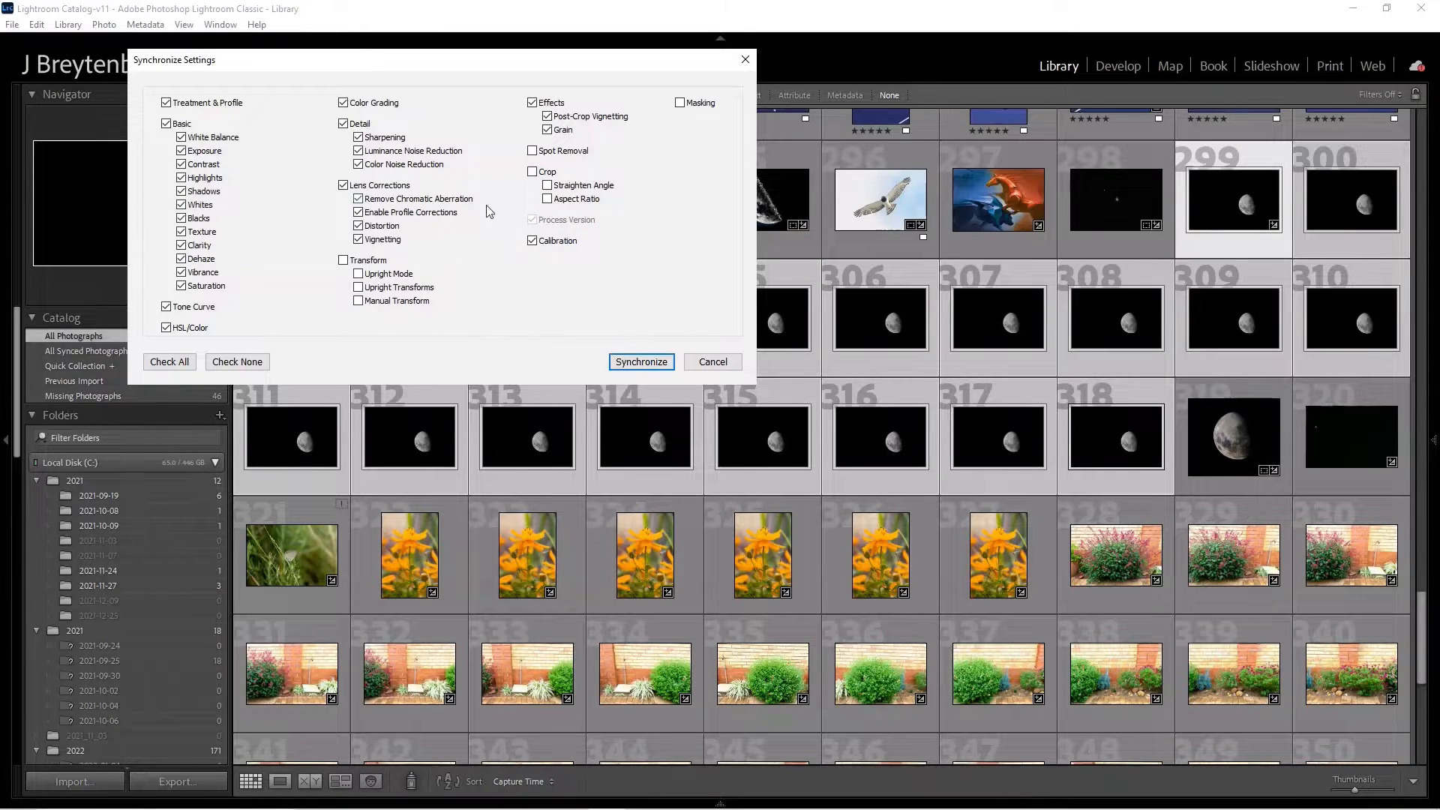
{"action": "left_click", "coordinate": [639, 361]}
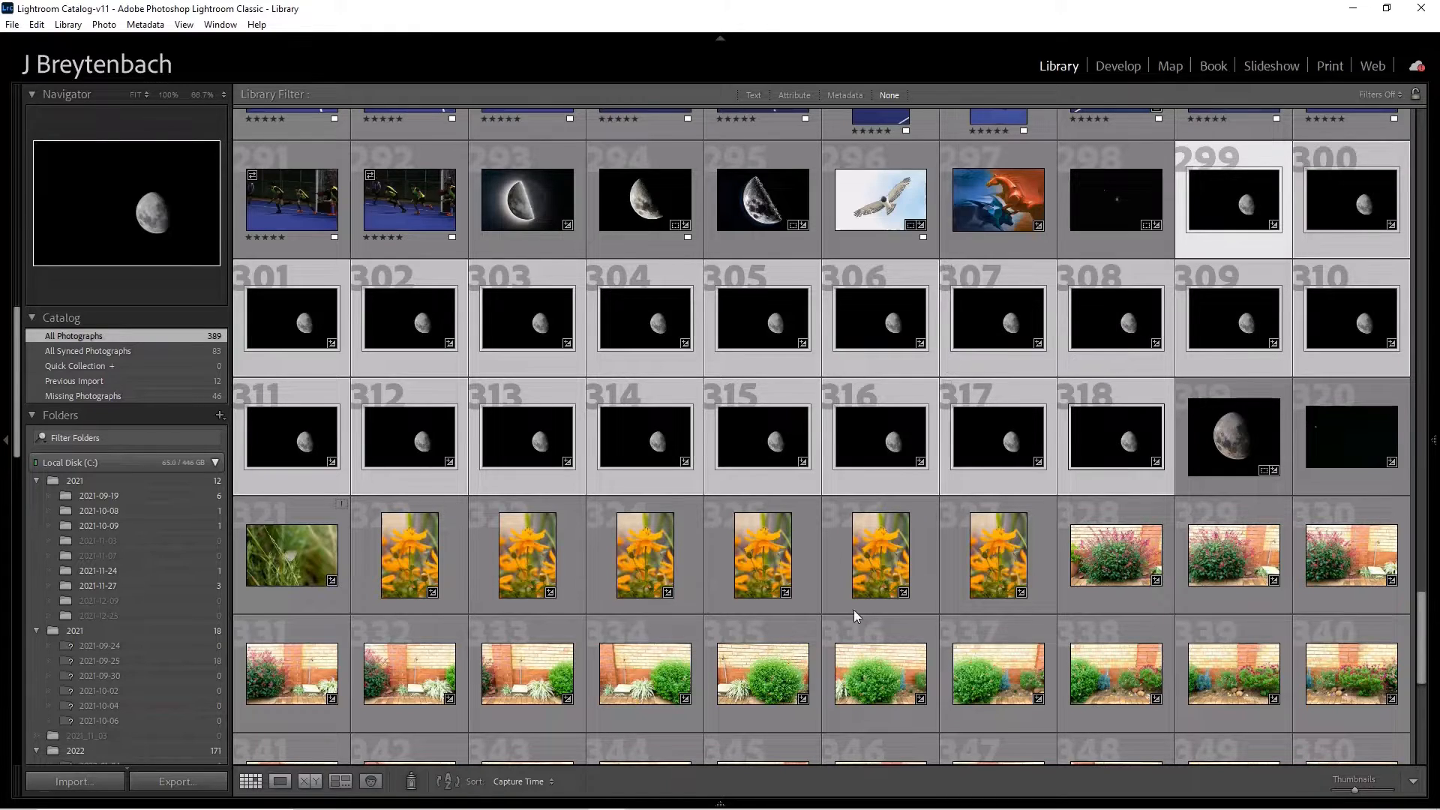
Start an export of the selected moon photos and choose the Moon folder on Elements (E:) as its destination
{"action": "mouse_move", "coordinate": [792, 808]}
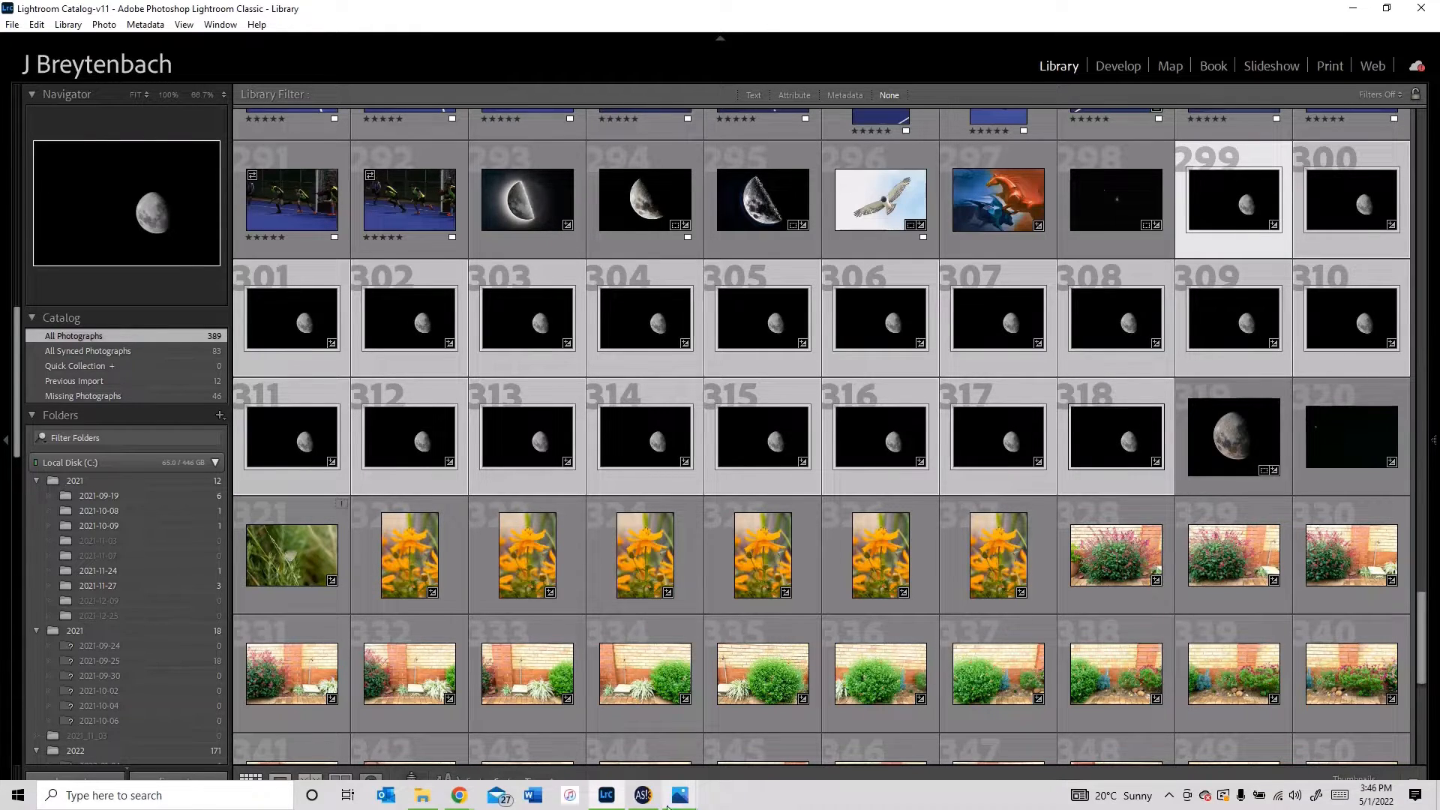
{"action": "mouse_move", "coordinate": [643, 802]}
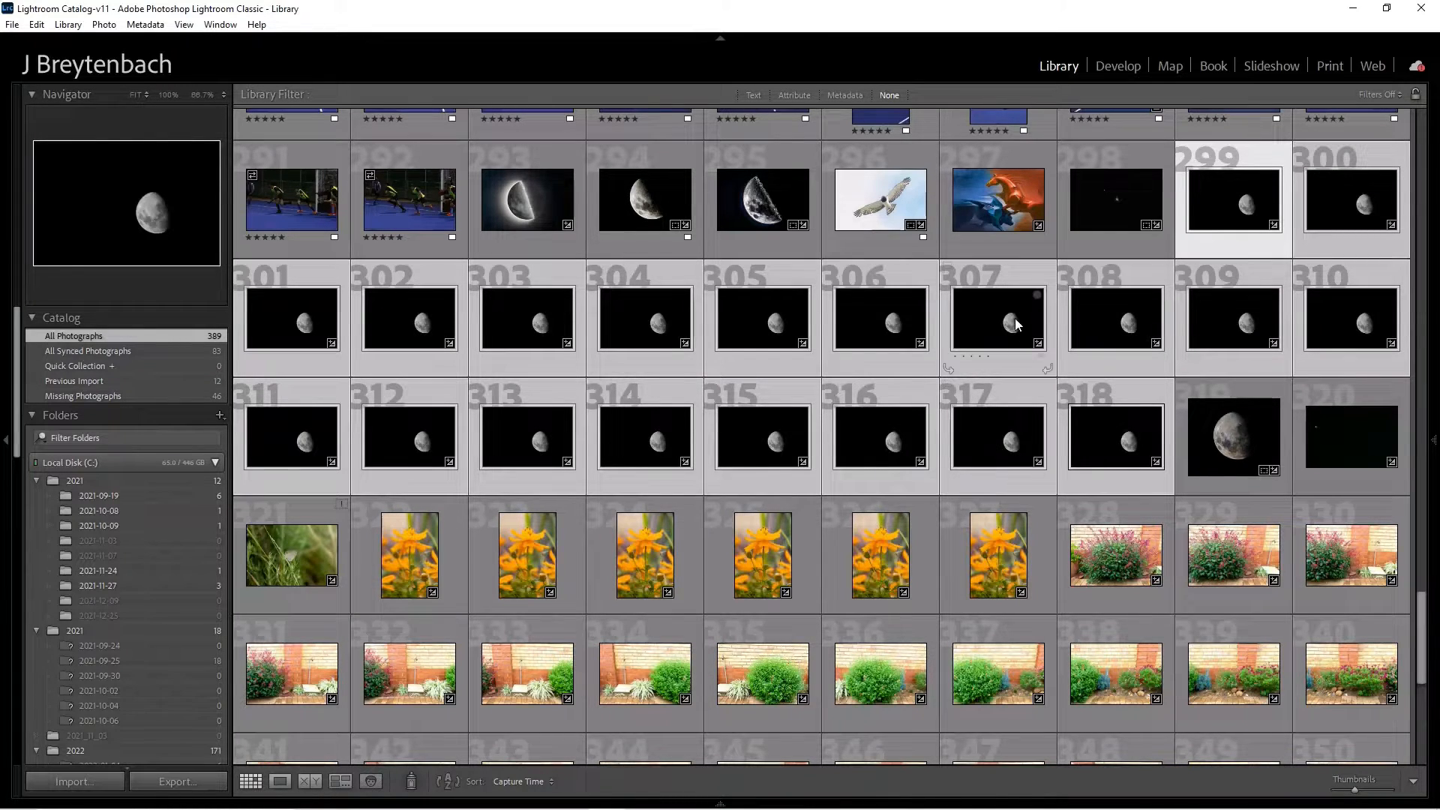
{"action": "left_click", "coordinate": [12, 24]}
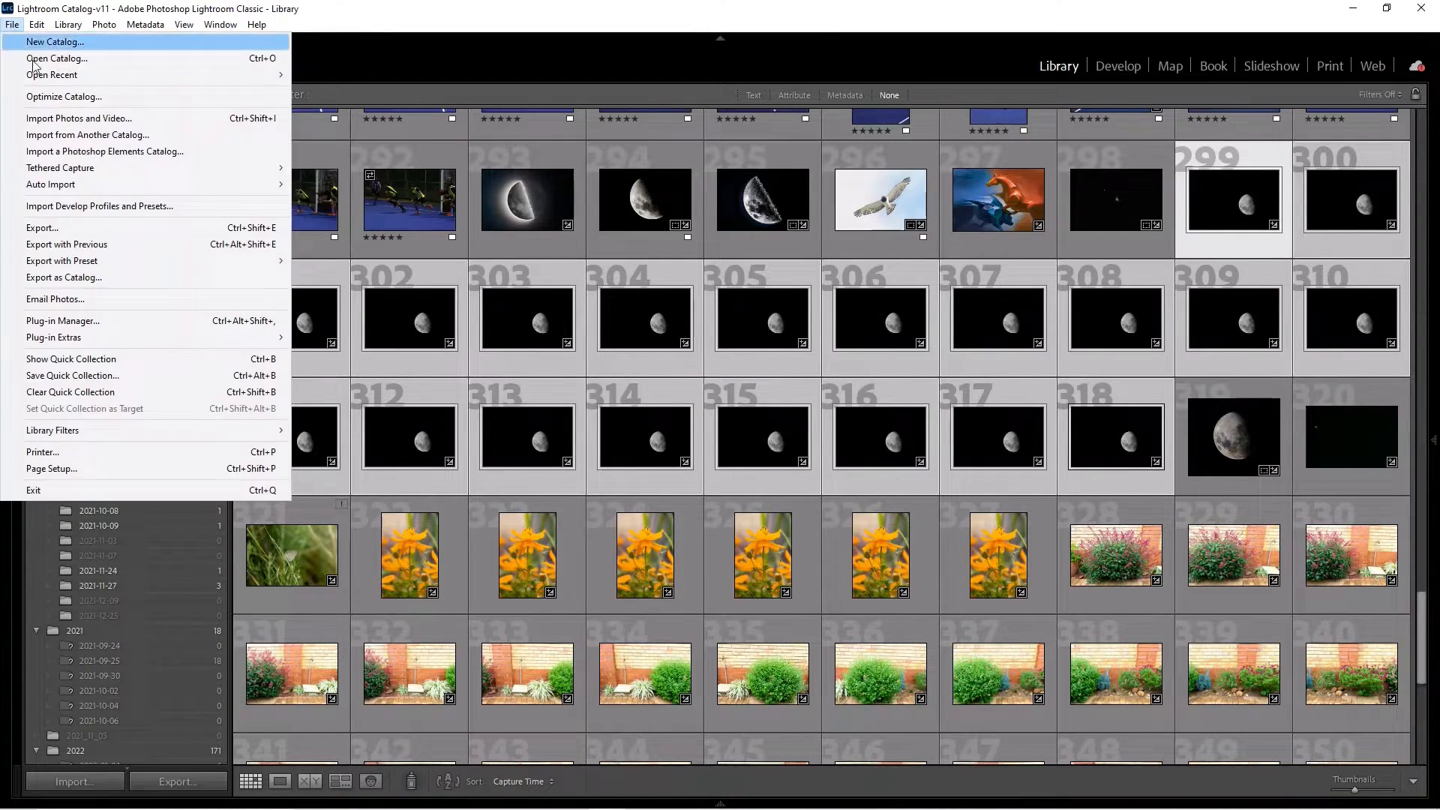
{"action": "left_click", "coordinate": [59, 225]}
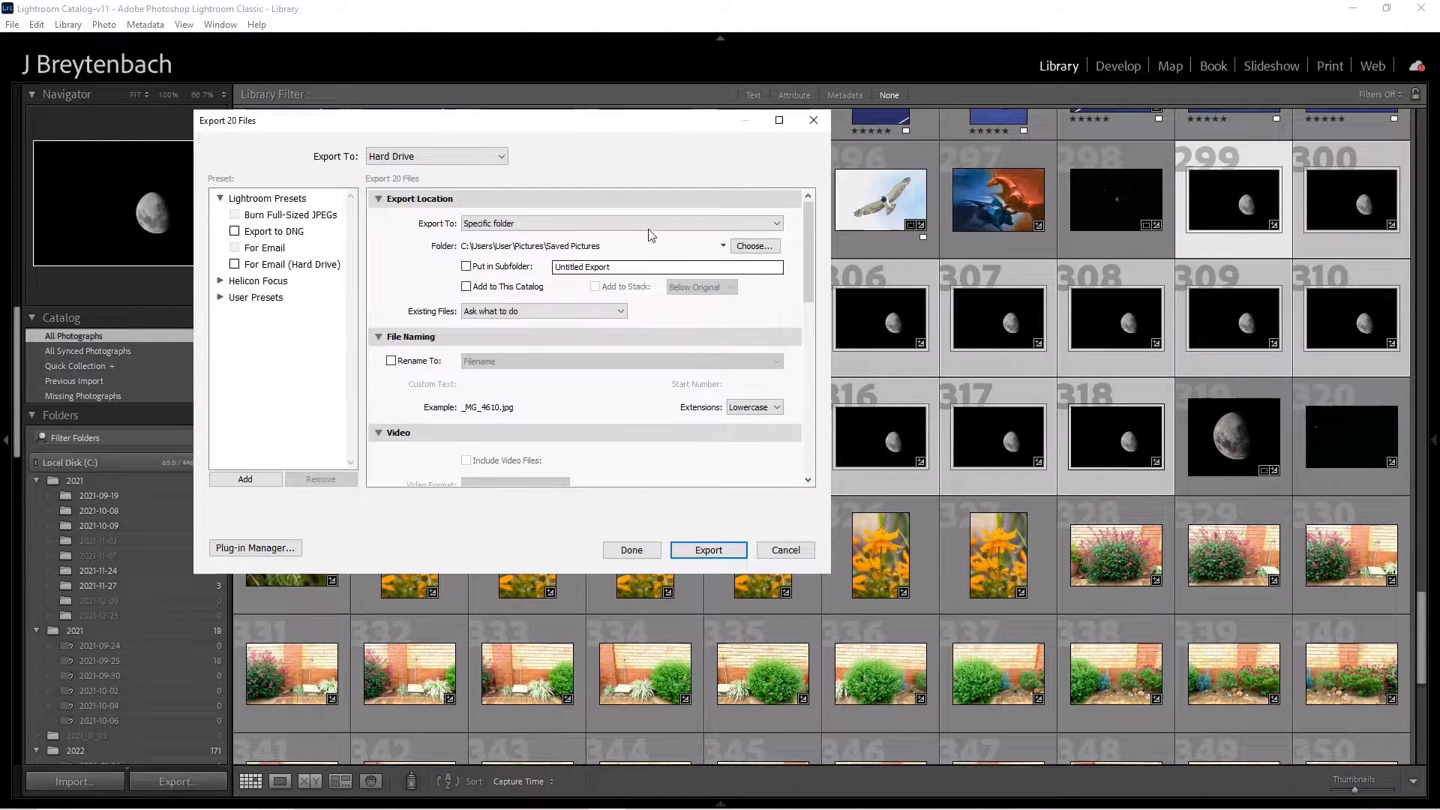
{"action": "left_click", "coordinate": [759, 249]}
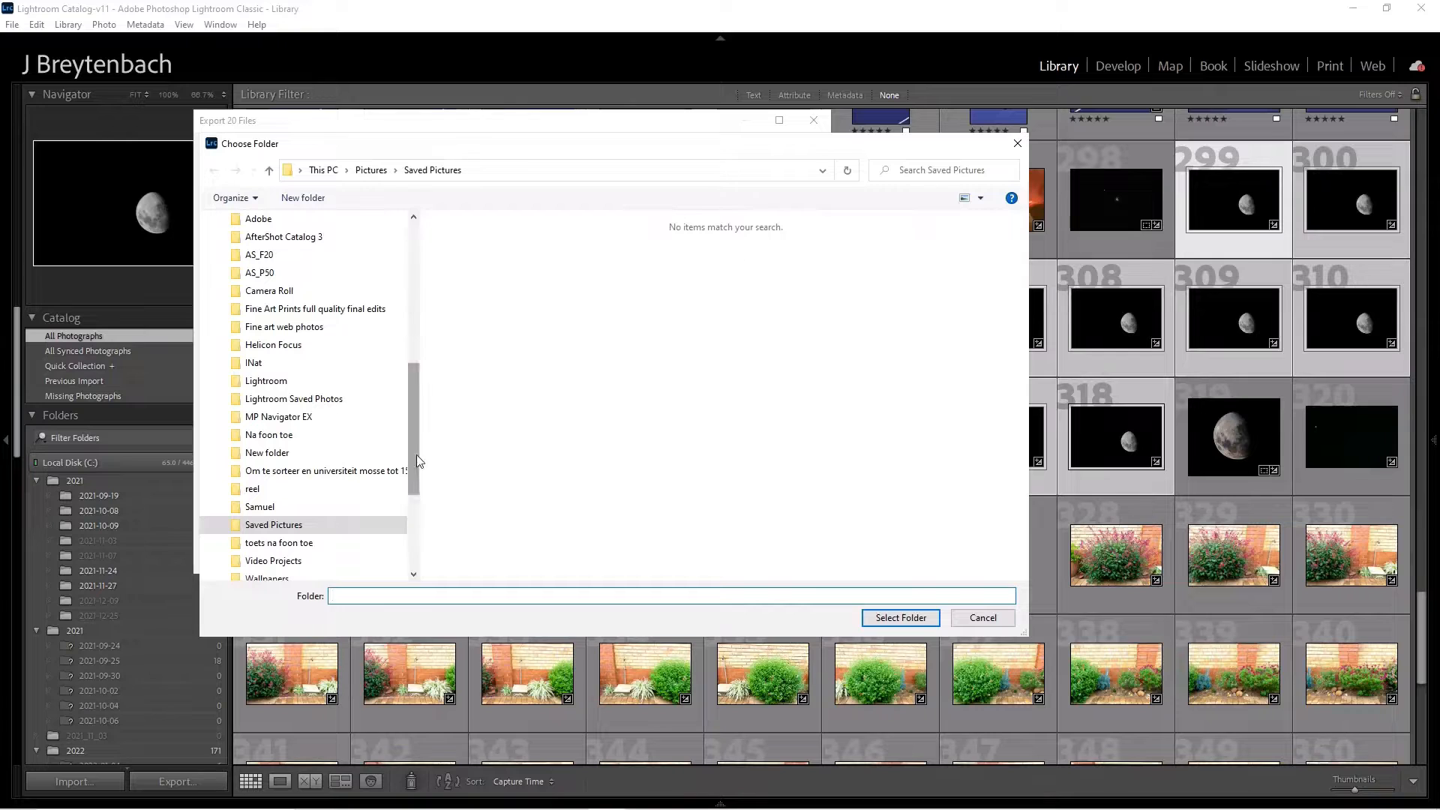
{"action": "scroll", "coordinate": [353, 473], "scroll_direction": "down", "scroll_amount": 4}
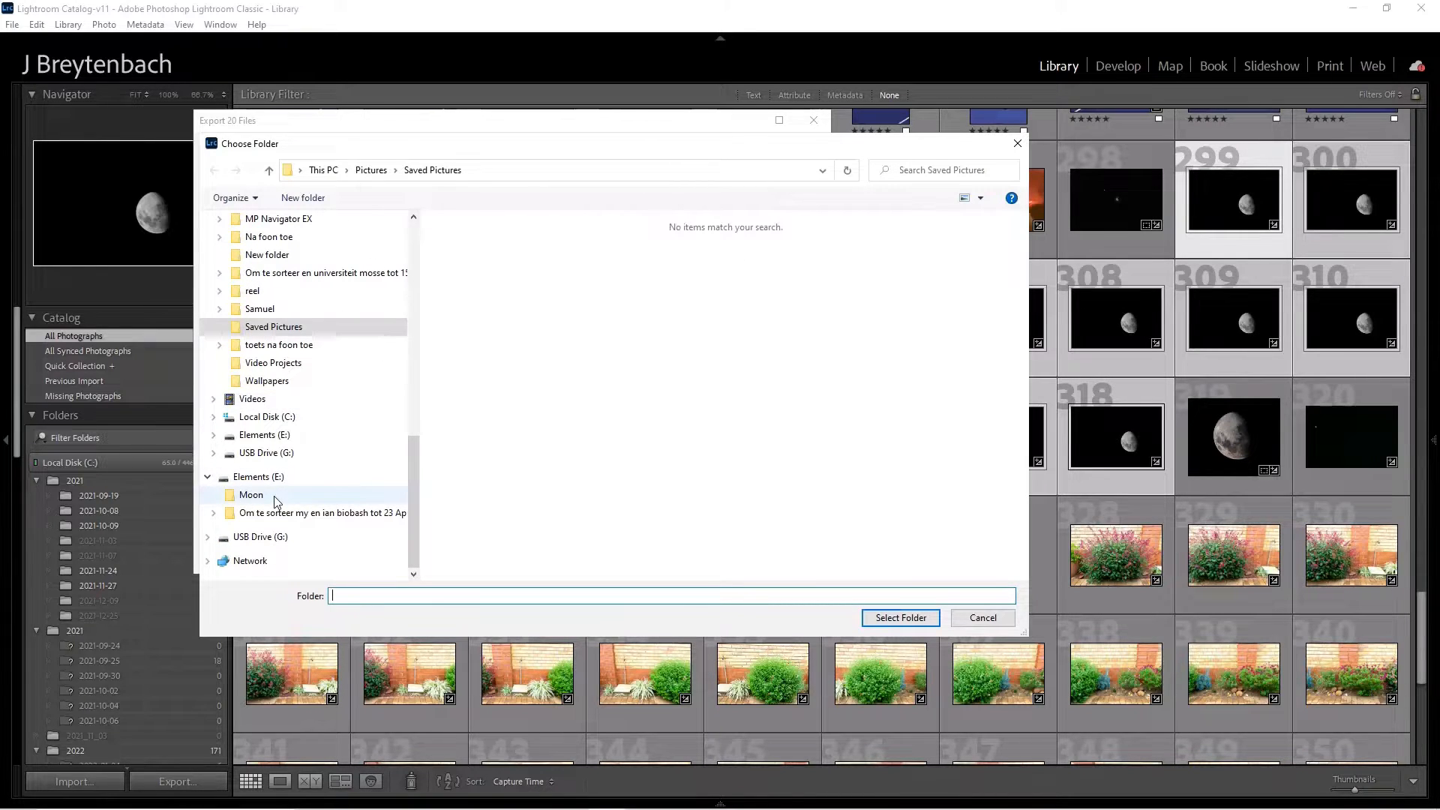
{"action": "left_click", "coordinate": [273, 496]}
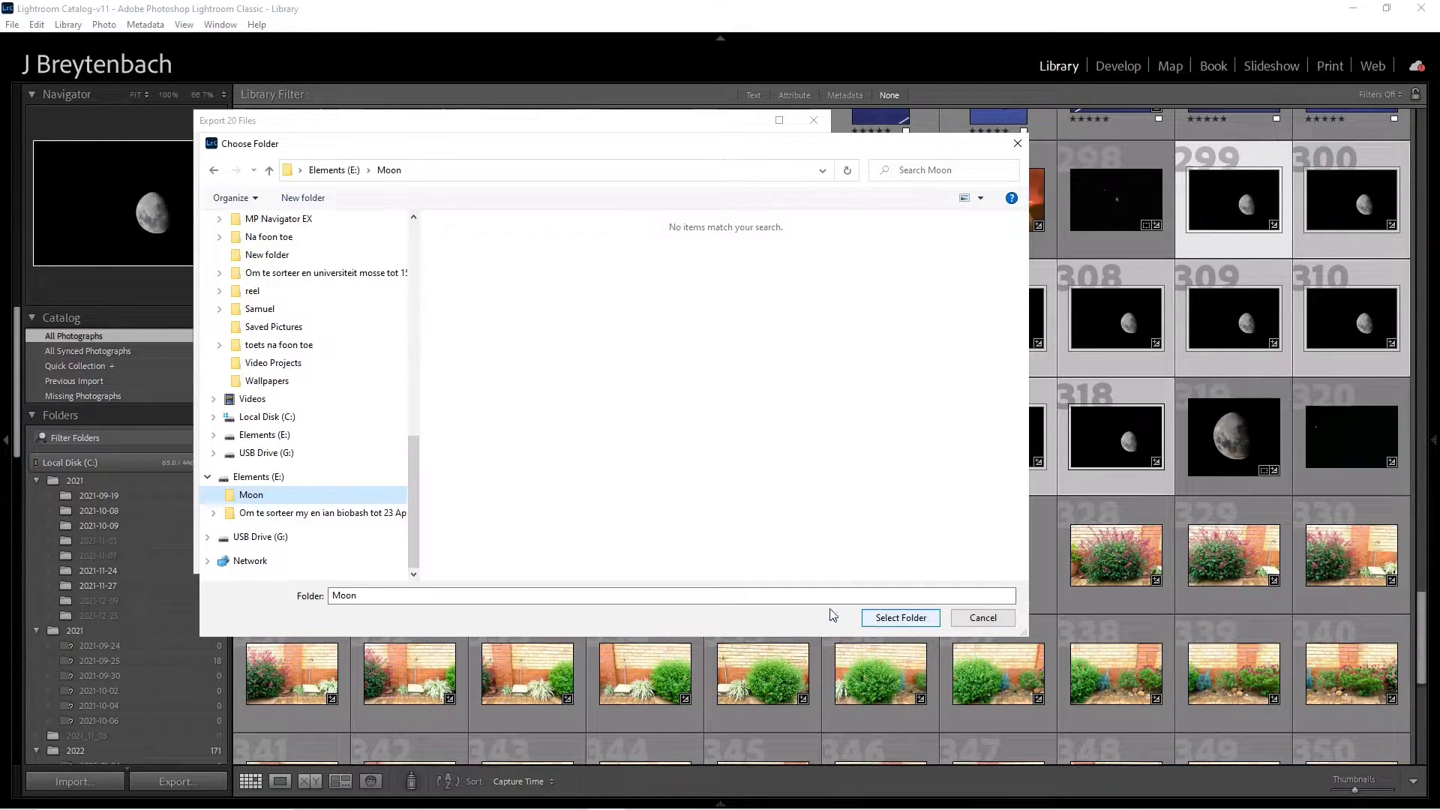
Create a folder named "edited photos" inside the Moon folder and confirm the export folder selection
{"action": "right_click", "coordinate": [303, 499]}
{"action": "mouse_move", "coordinate": [343, 468]}
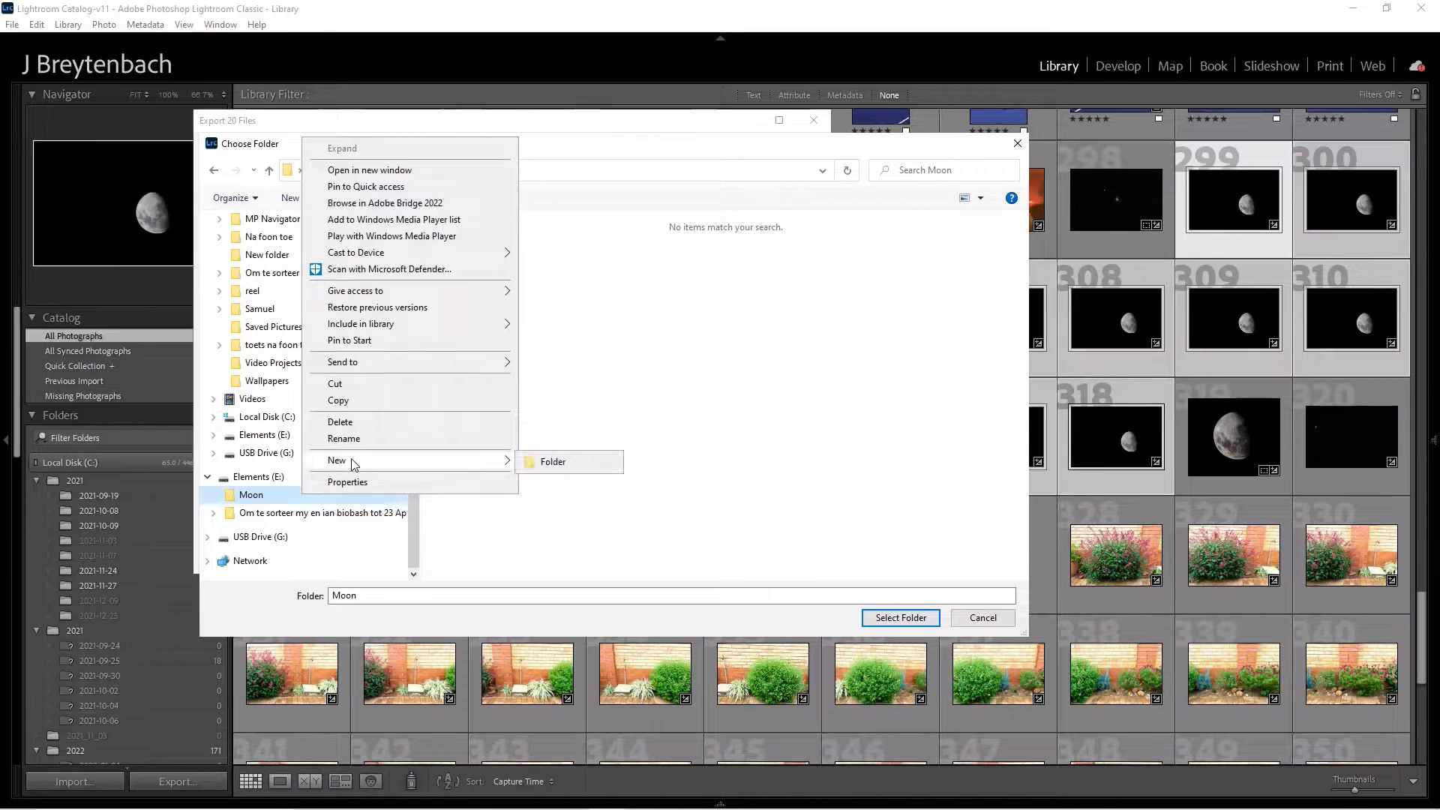
{"action": "left_click", "coordinate": [541, 463]}
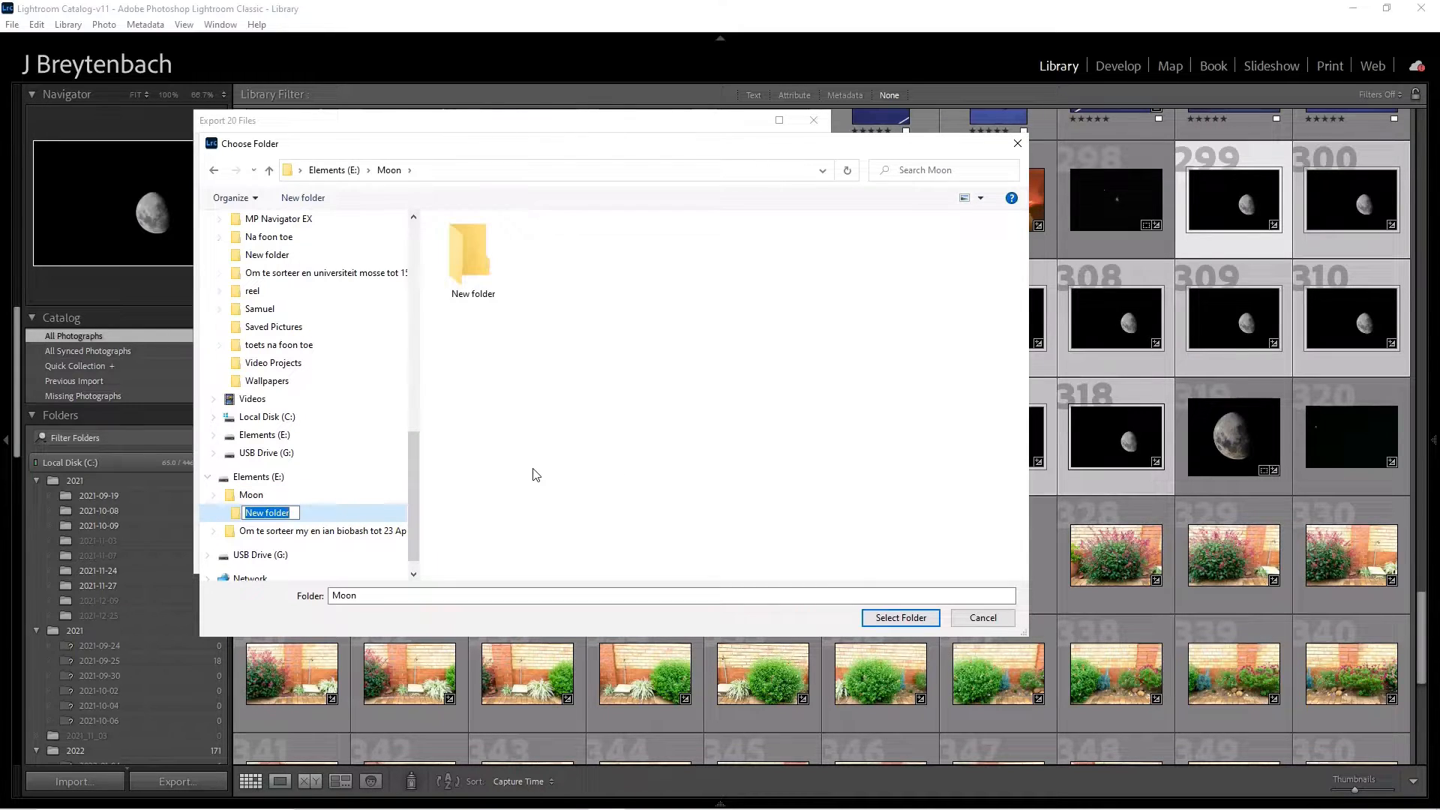
{"action": "type", "text": "edited photos"}
{"action": "left_click", "coordinate": [921, 622]}
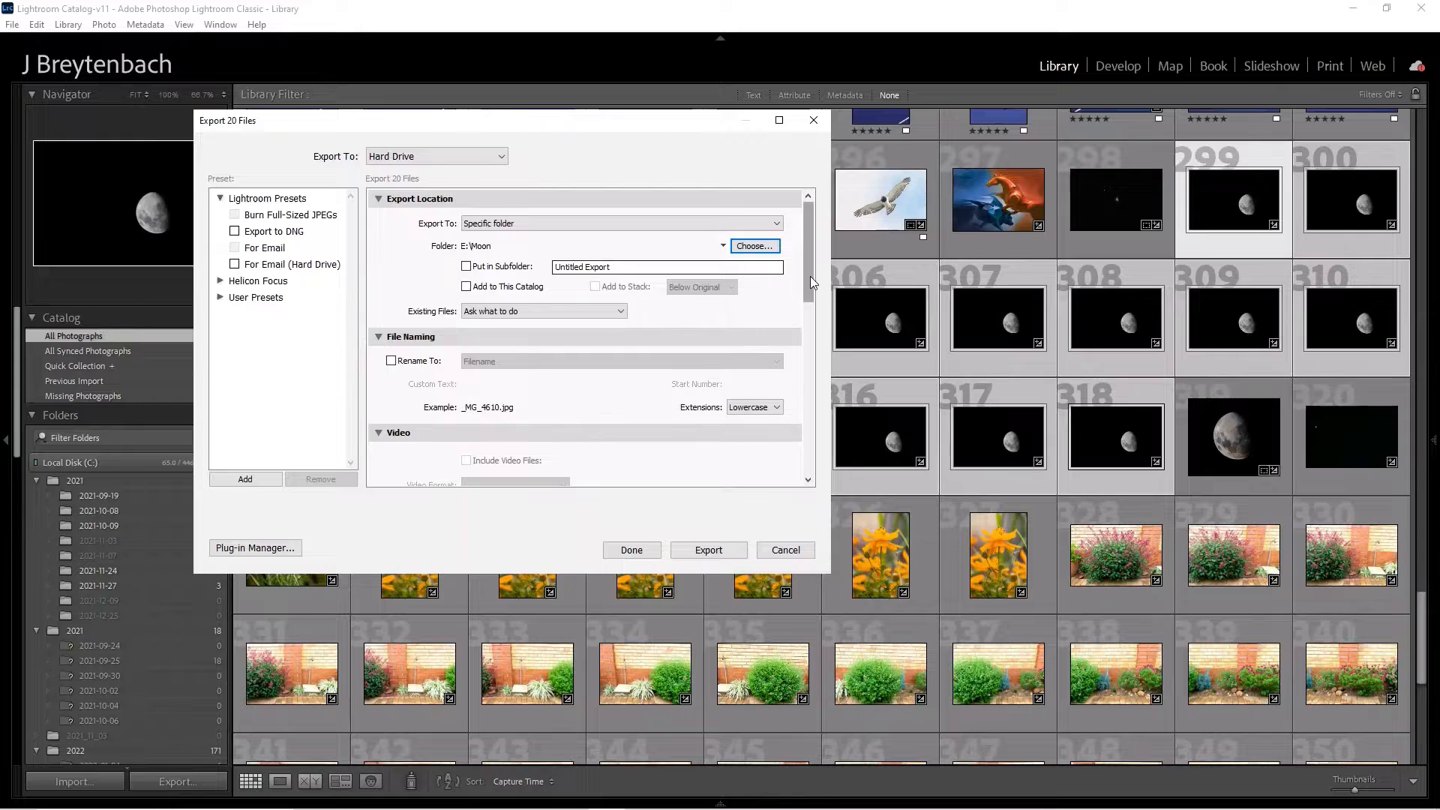
Review the export's file settings and export the moon photos, using unique names for files that already exist
{"action": "left_click_drag", "start_coordinate": [810, 277], "coordinate": [807, 360]}
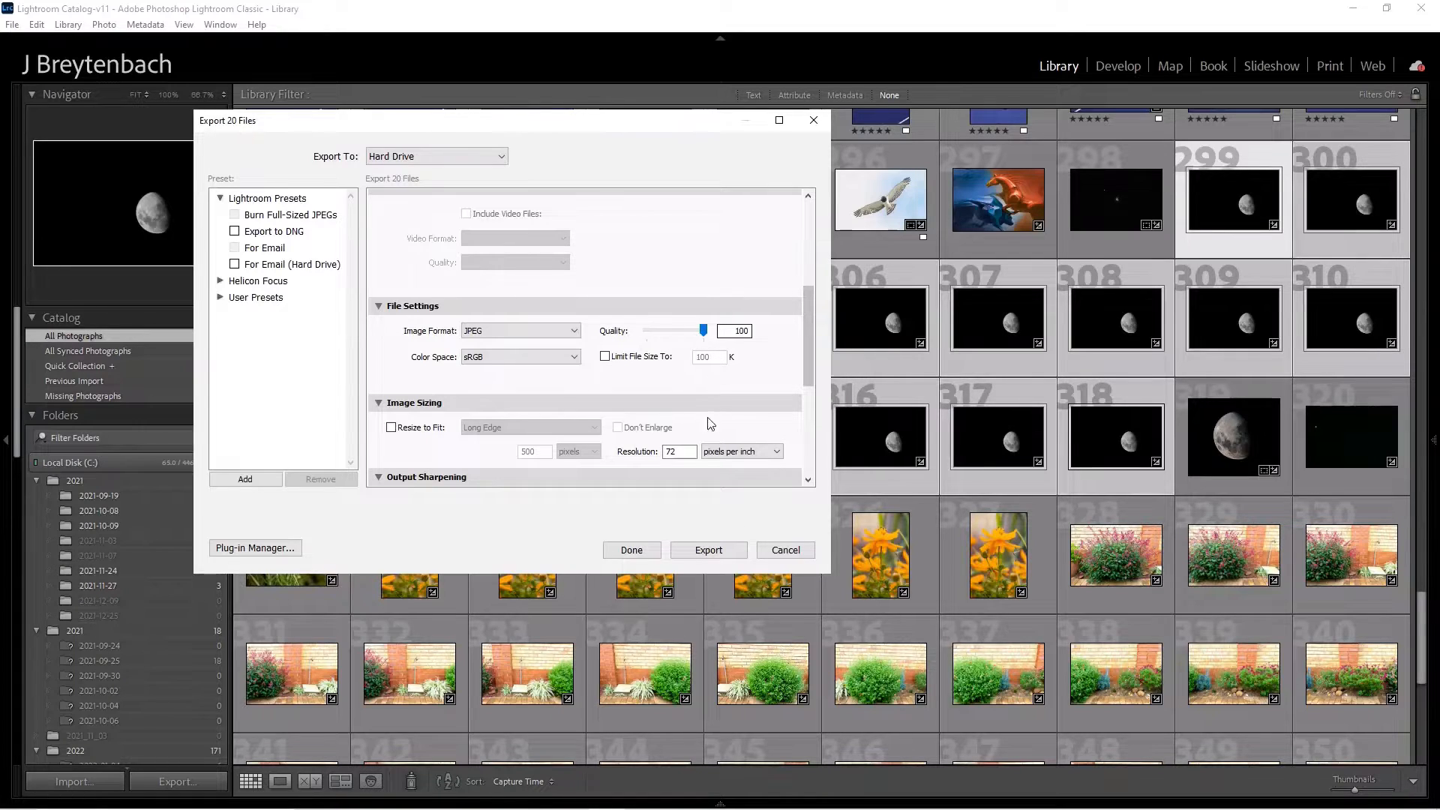
{"action": "left_click", "coordinate": [708, 550]}
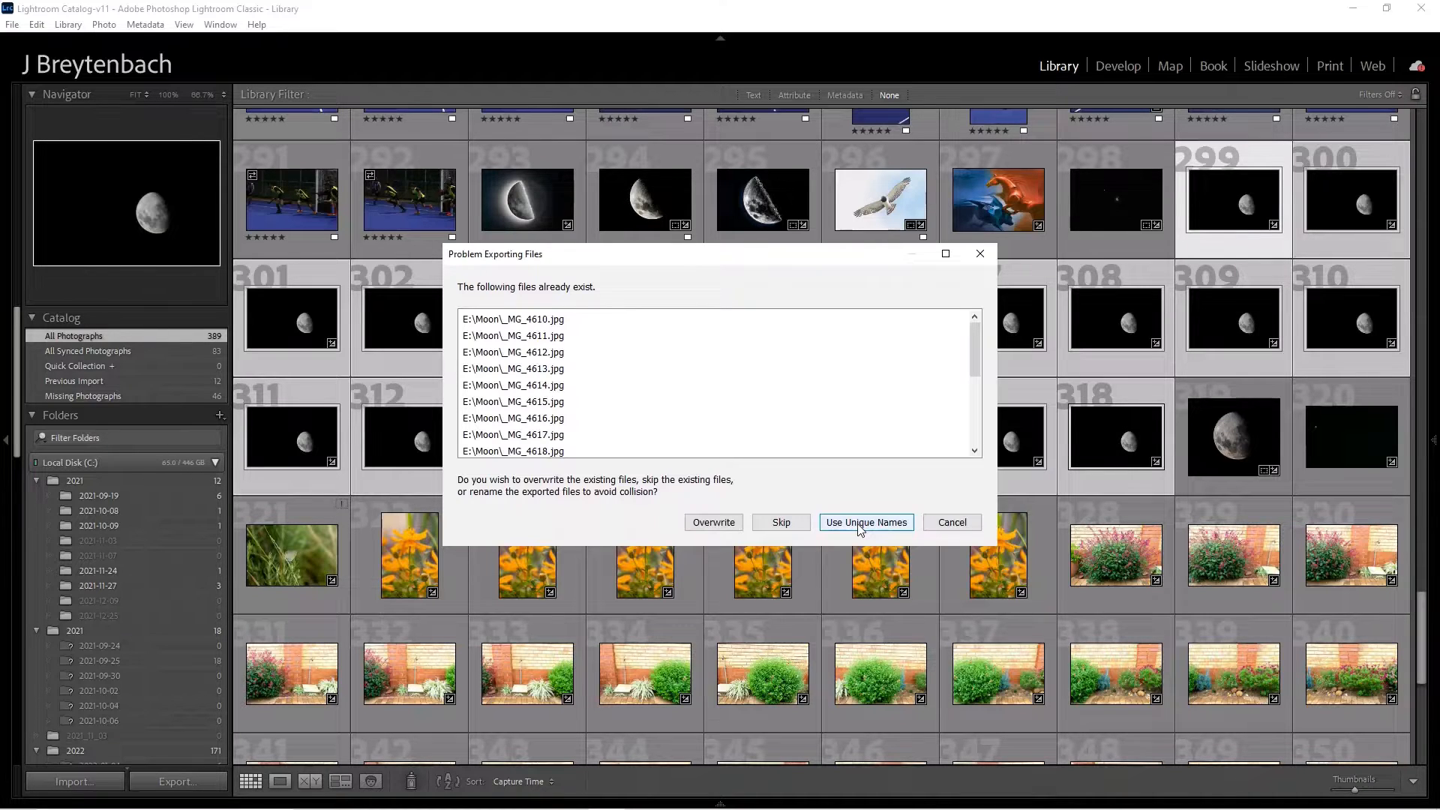
{"action": "left_click", "coordinate": [861, 527]}
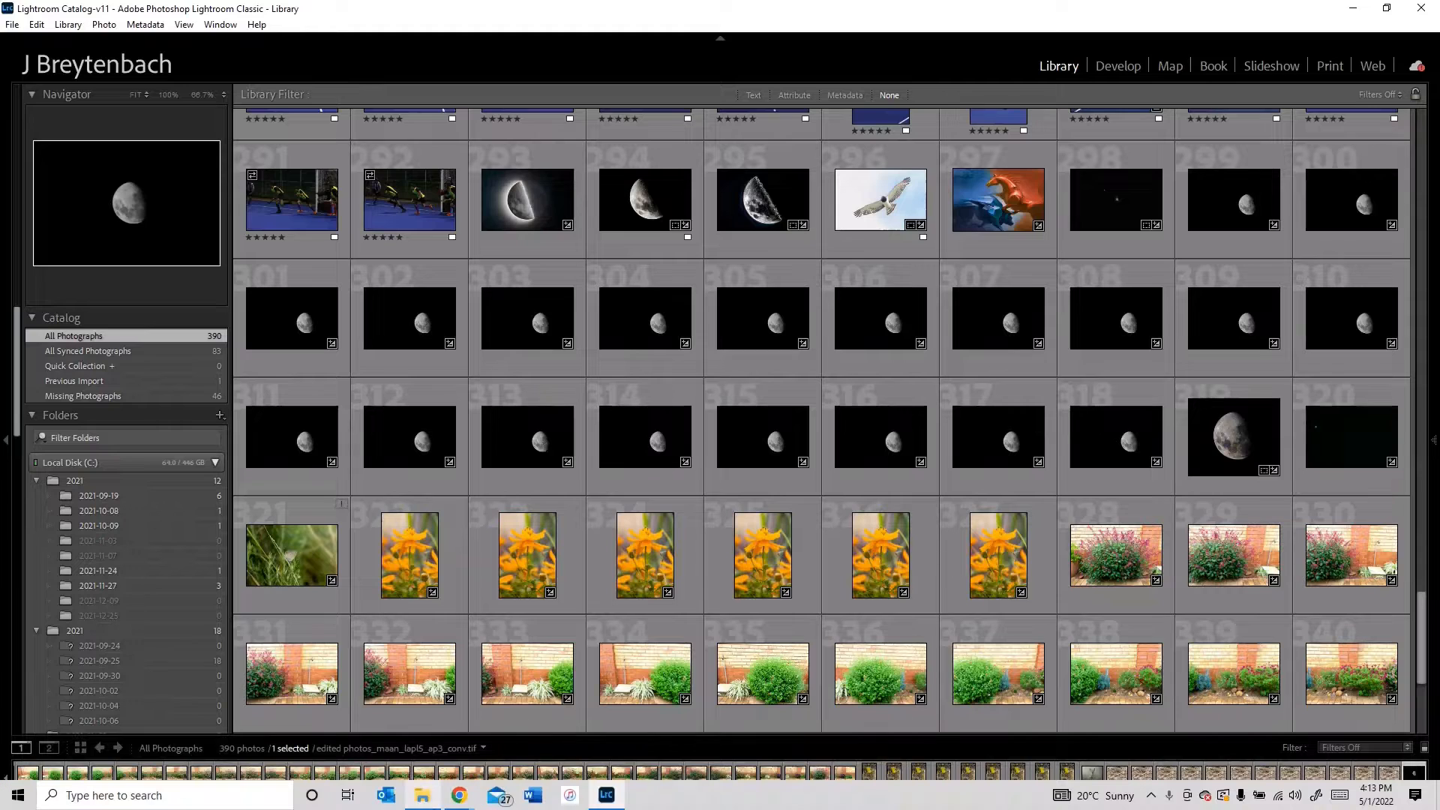
Search the computer for AutoStakkert and launch it
{"action": "mouse_move", "coordinate": [423, 795]}
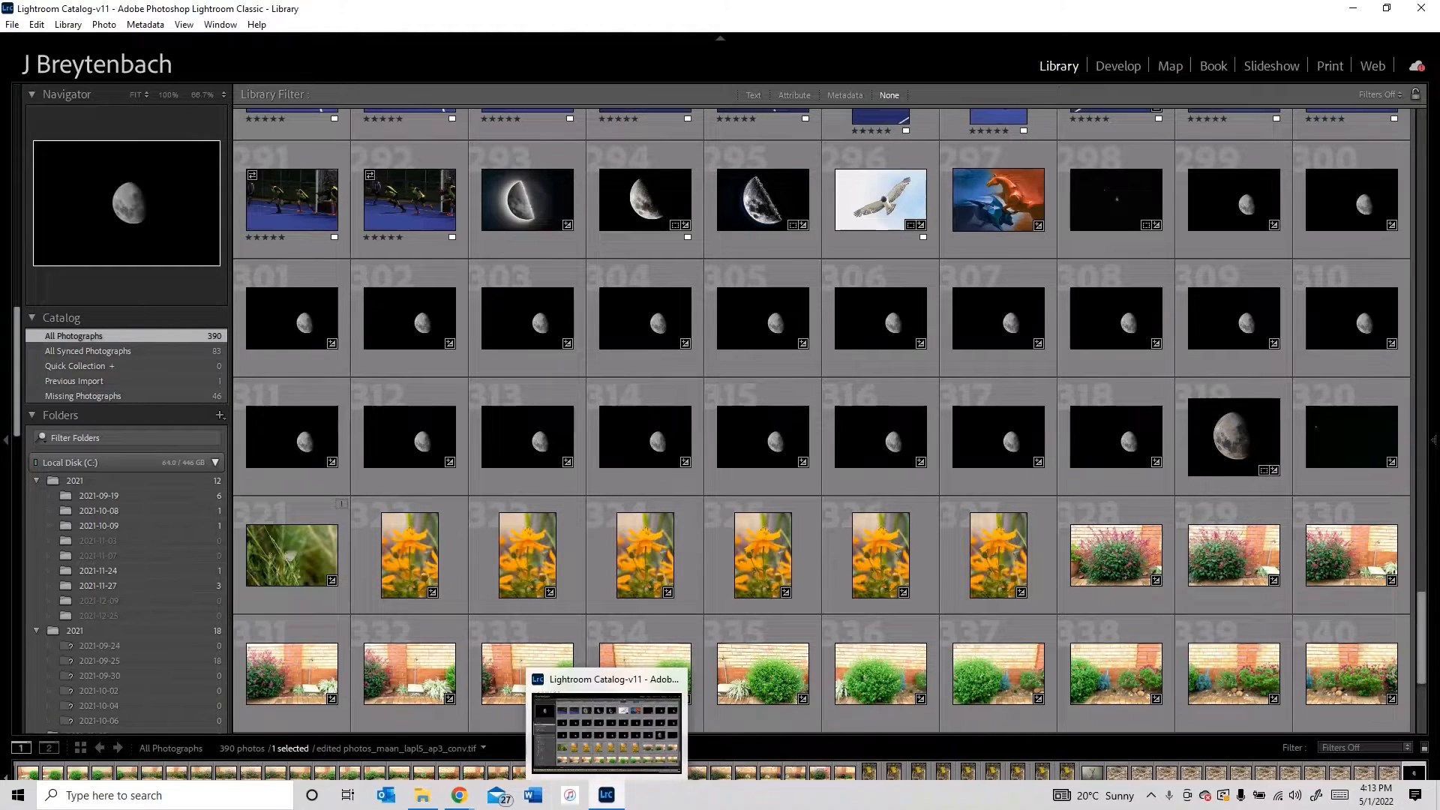
{"action": "left_click", "coordinate": [234, 800]}
{"action": "type", "text": "auto"}
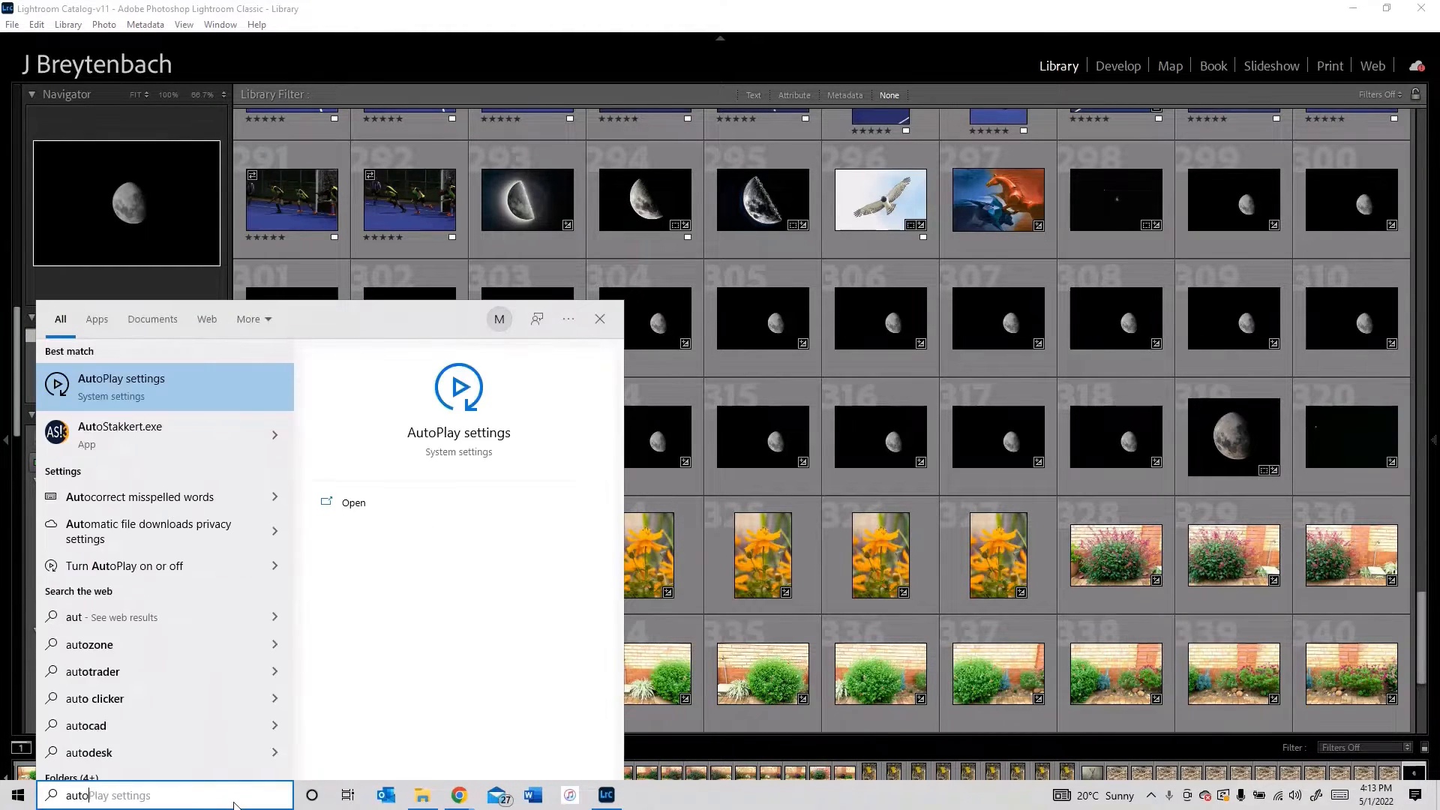
{"action": "left_click", "coordinate": [182, 381]}
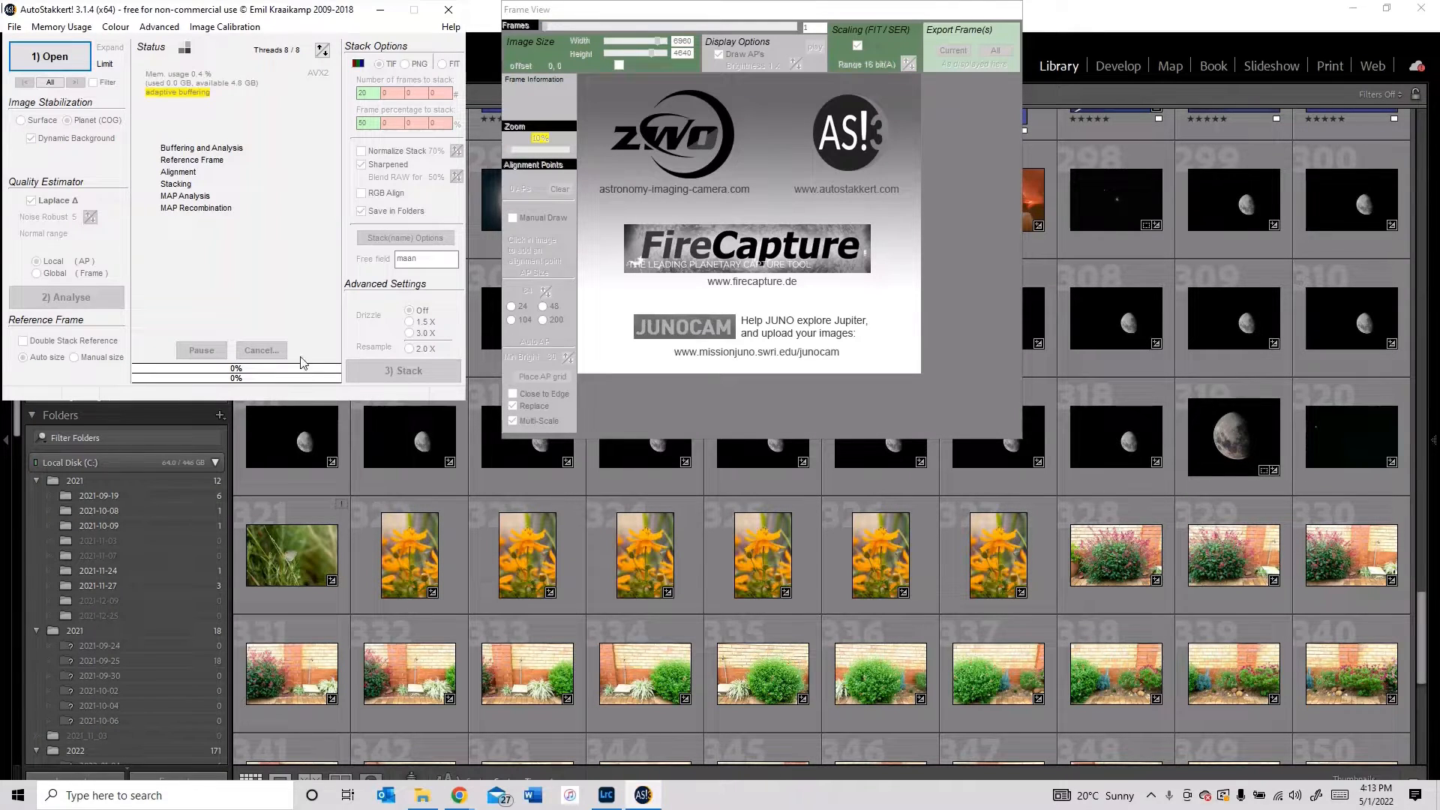
Start opening files and browse to the "edited photos" folder inside Moon on Elements (E:)
{"action": "left_click", "coordinate": [66, 63]}
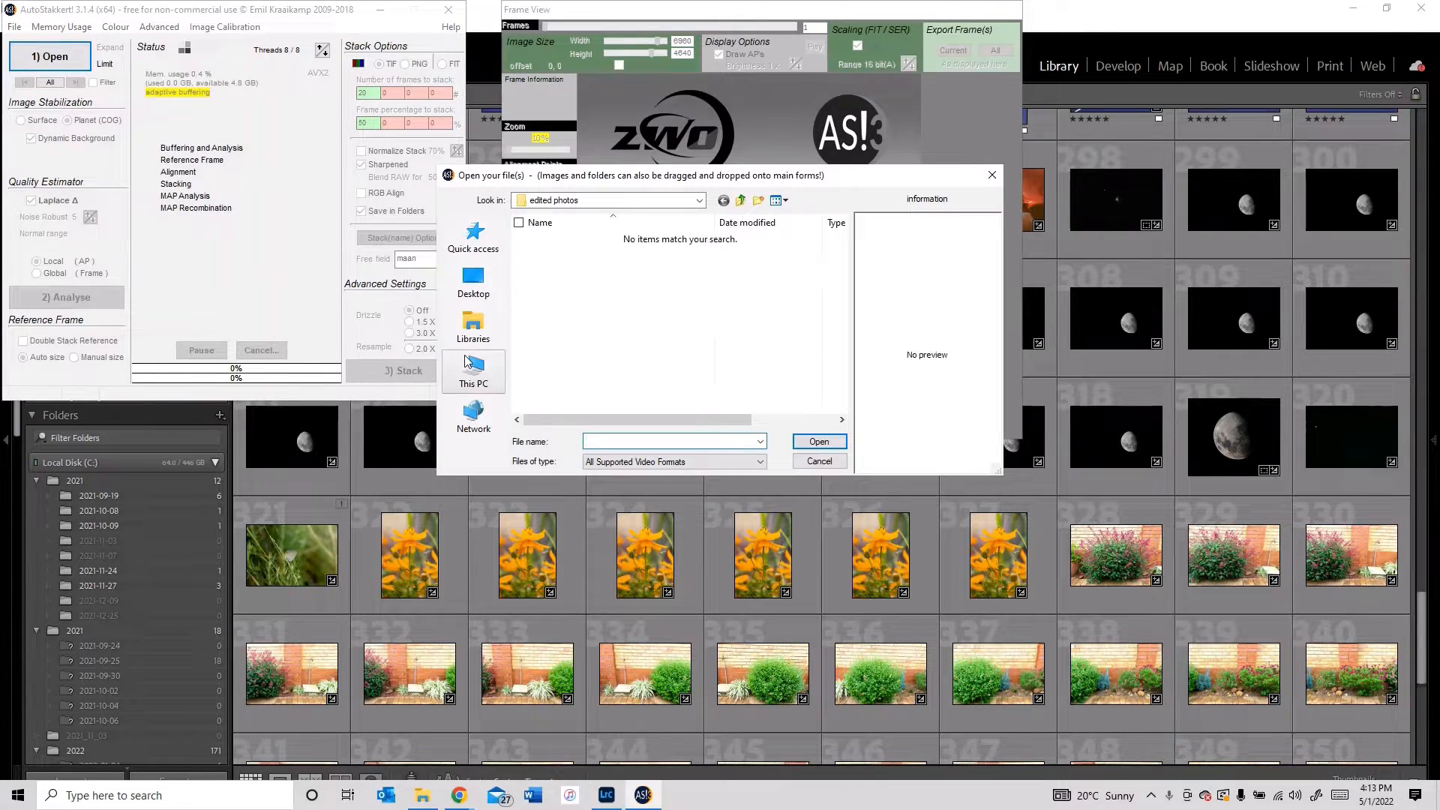
{"action": "left_click", "coordinate": [476, 377]}
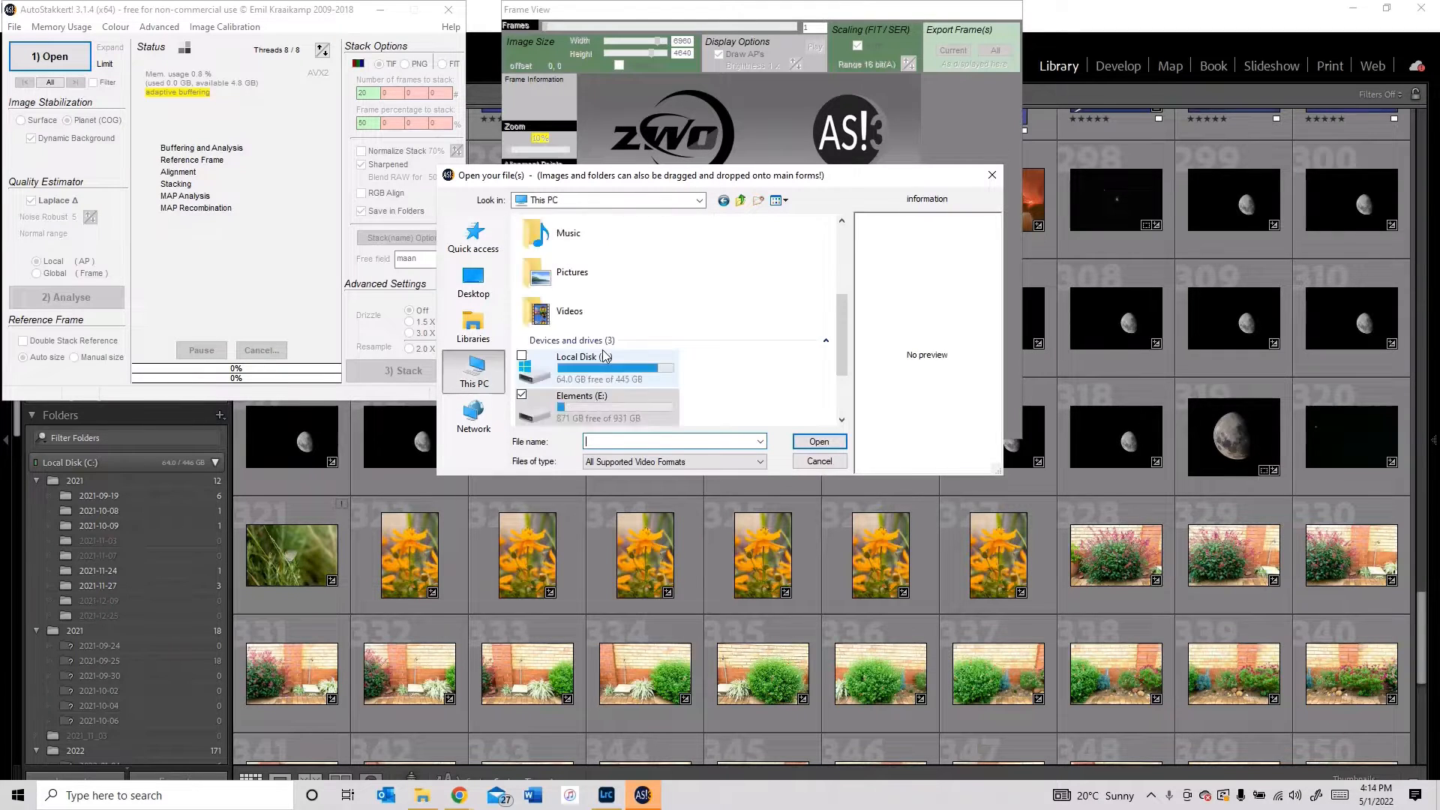
{"action": "scroll", "coordinate": [600, 315], "scroll_direction": "down", "scroll_amount": 3}
{"action": "left_click", "coordinate": [611, 321]}
{"action": "double_click", "coordinate": [611, 321]}
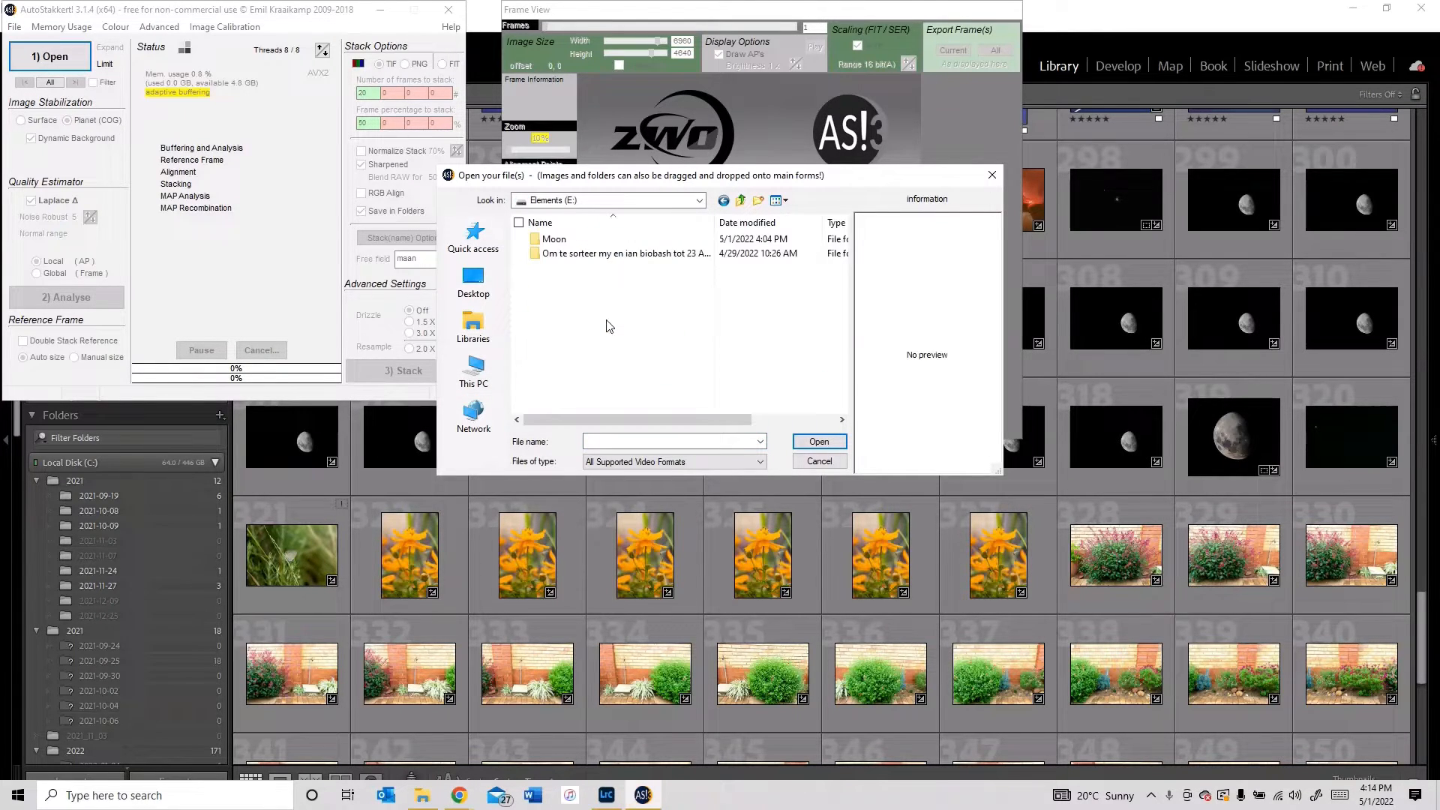
{"action": "double_click", "coordinate": [595, 237]}
{"action": "double_click", "coordinate": [586, 268]}
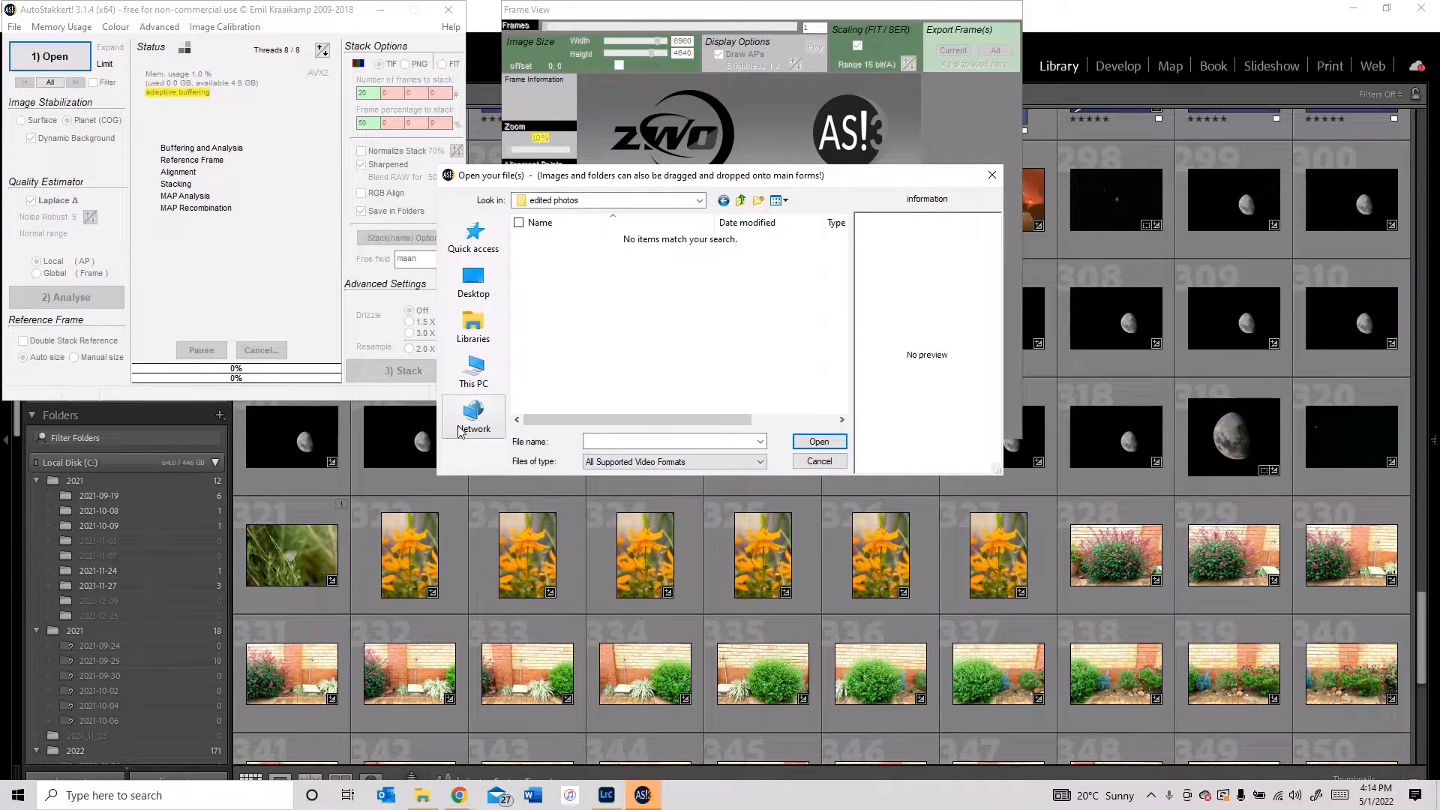
Set the file type to image files and open moon photos _MG_4610 through _MG_4629
{"action": "left_click", "coordinate": [674, 462]}
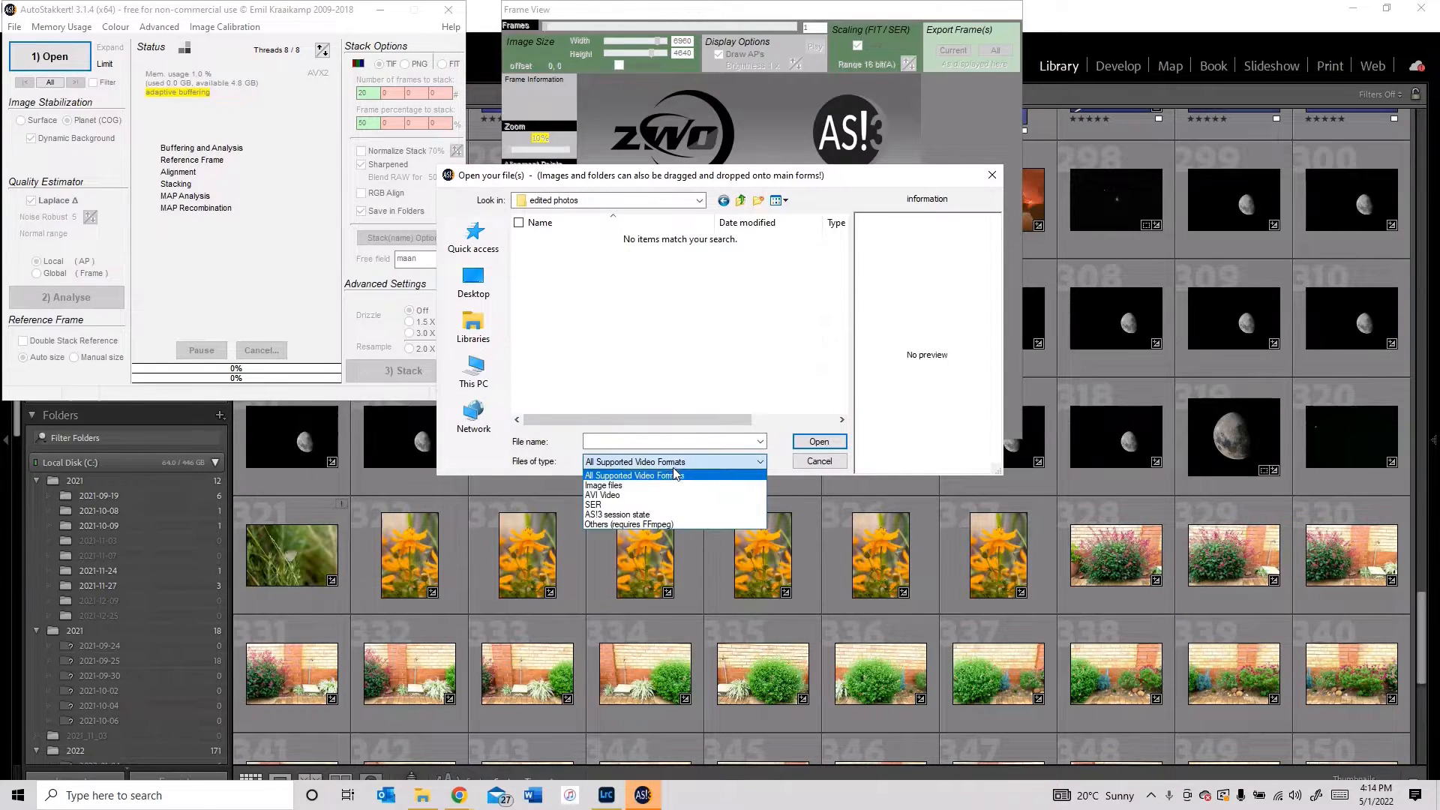
{"action": "left_click", "coordinate": [632, 486]}
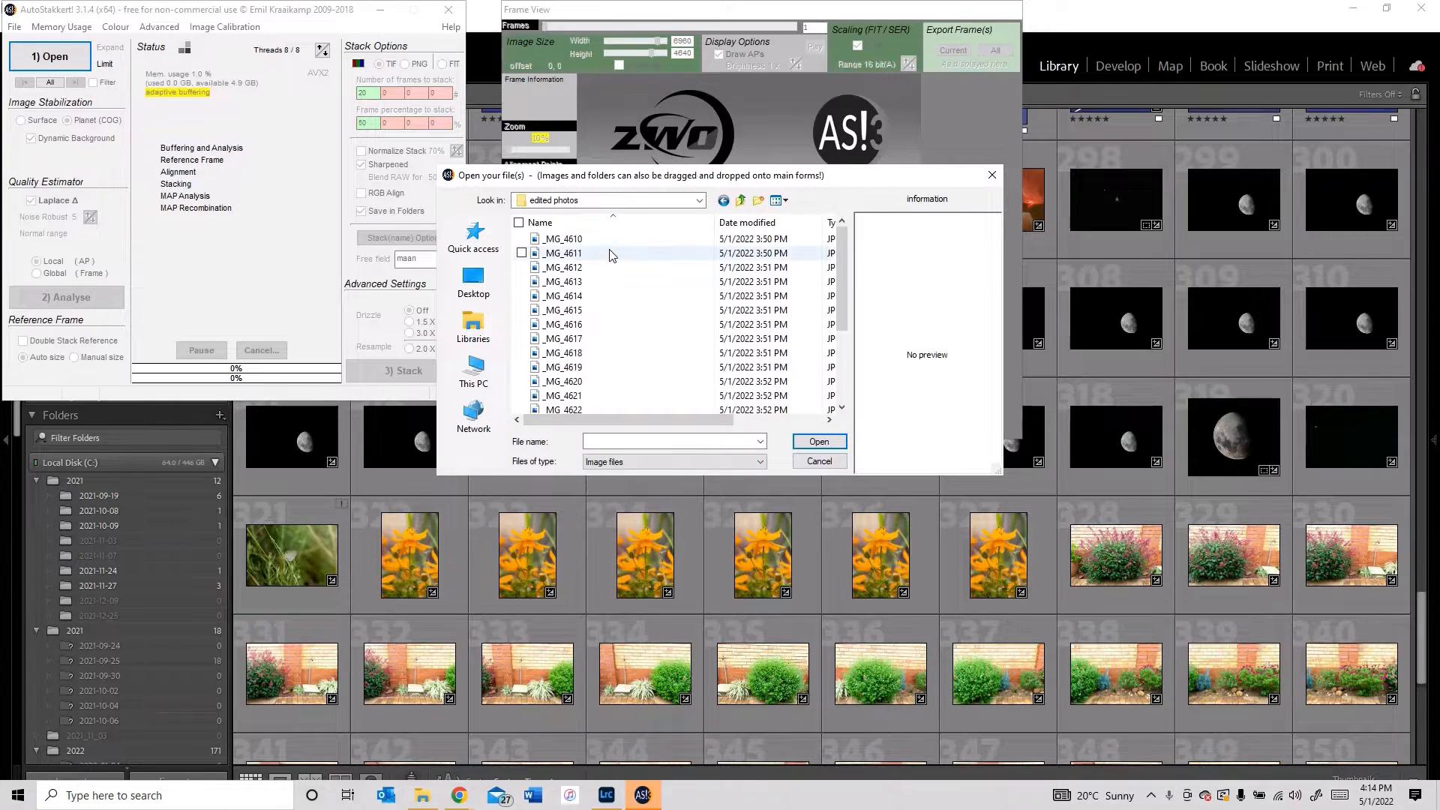
{"action": "left_click", "coordinate": [750, 239]}
{"action": "scroll", "coordinate": [742, 322], "scroll_direction": "down", "scroll_amount": 3}
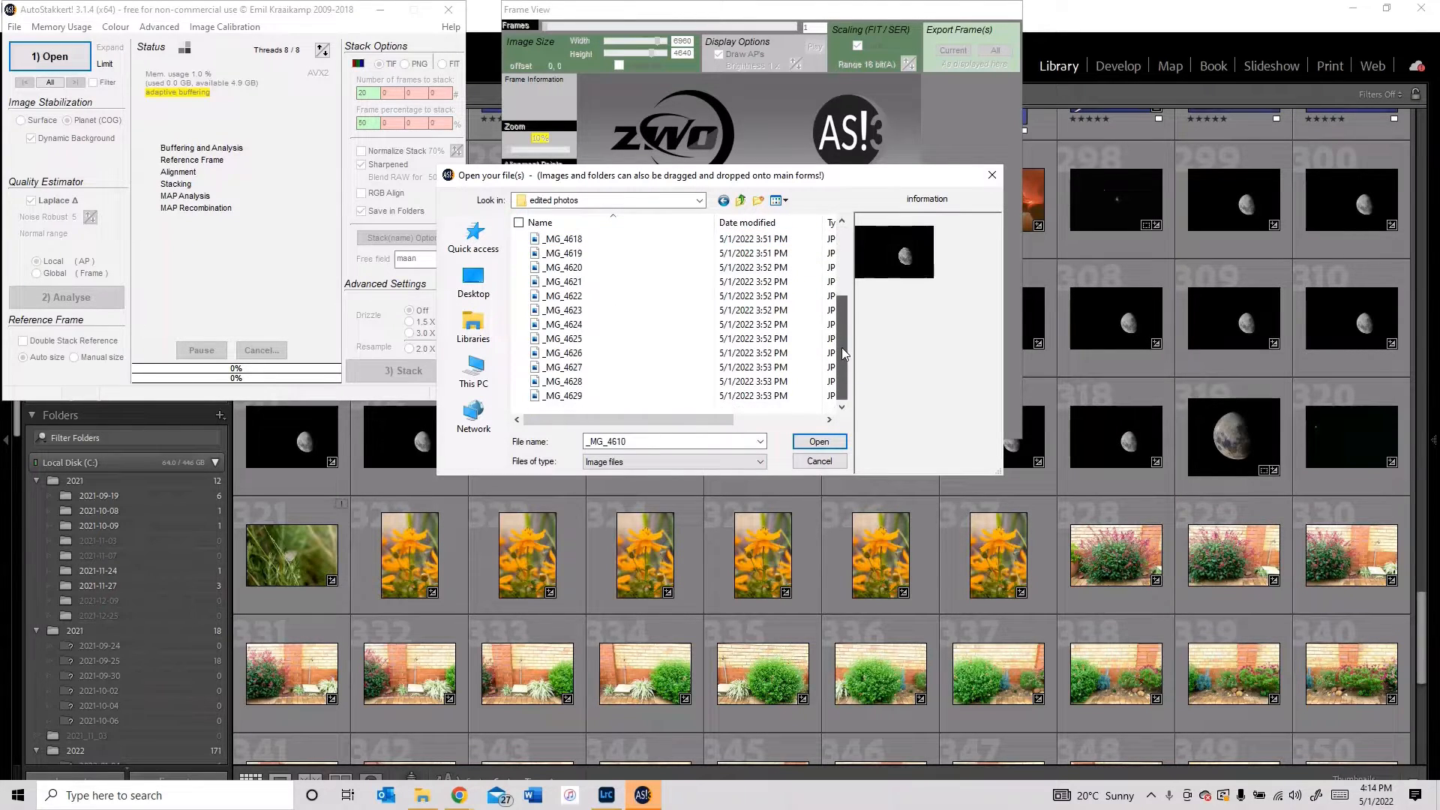
{"action": "left_click", "coordinate": [726, 398], "text": "shift"}
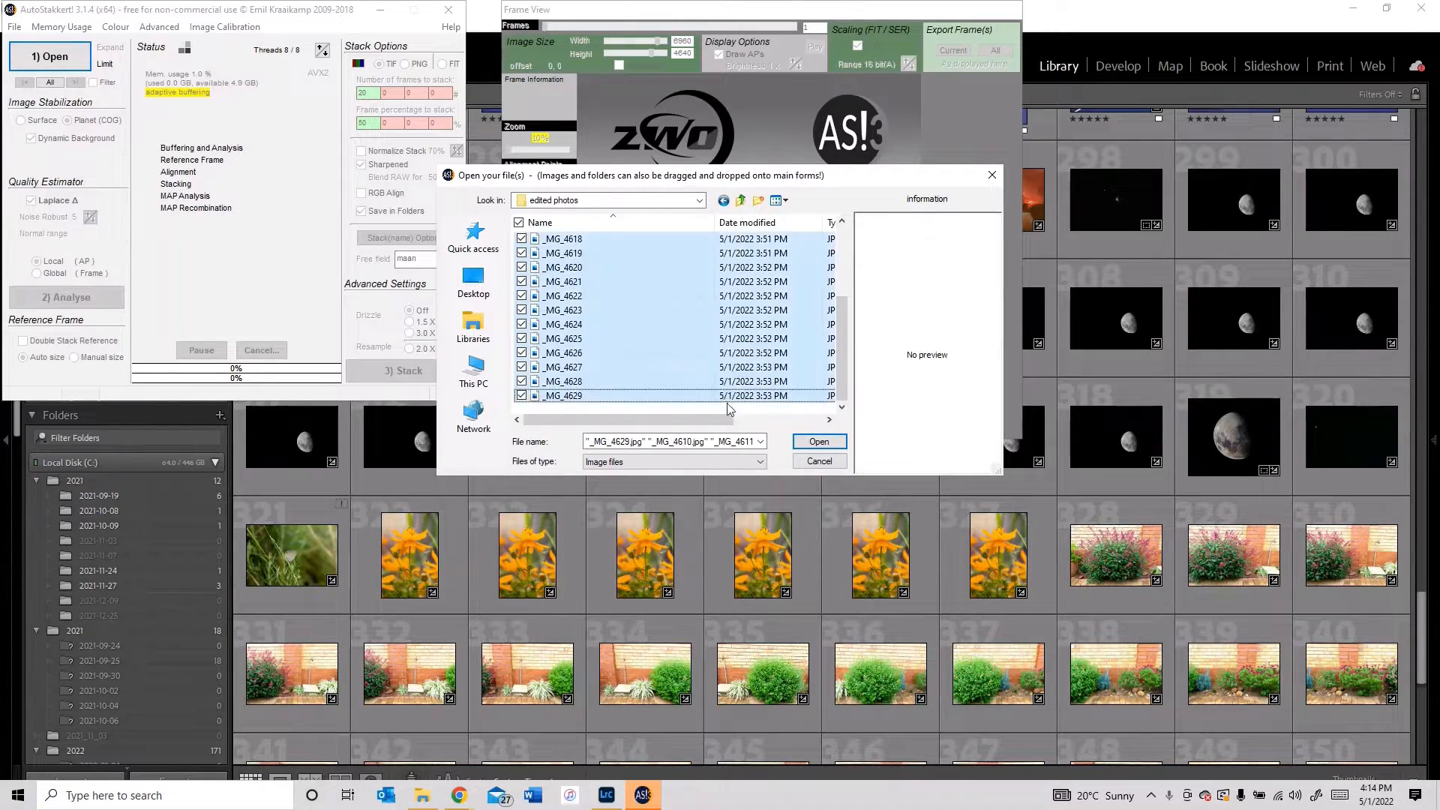
{"action": "left_click", "coordinate": [819, 441]}
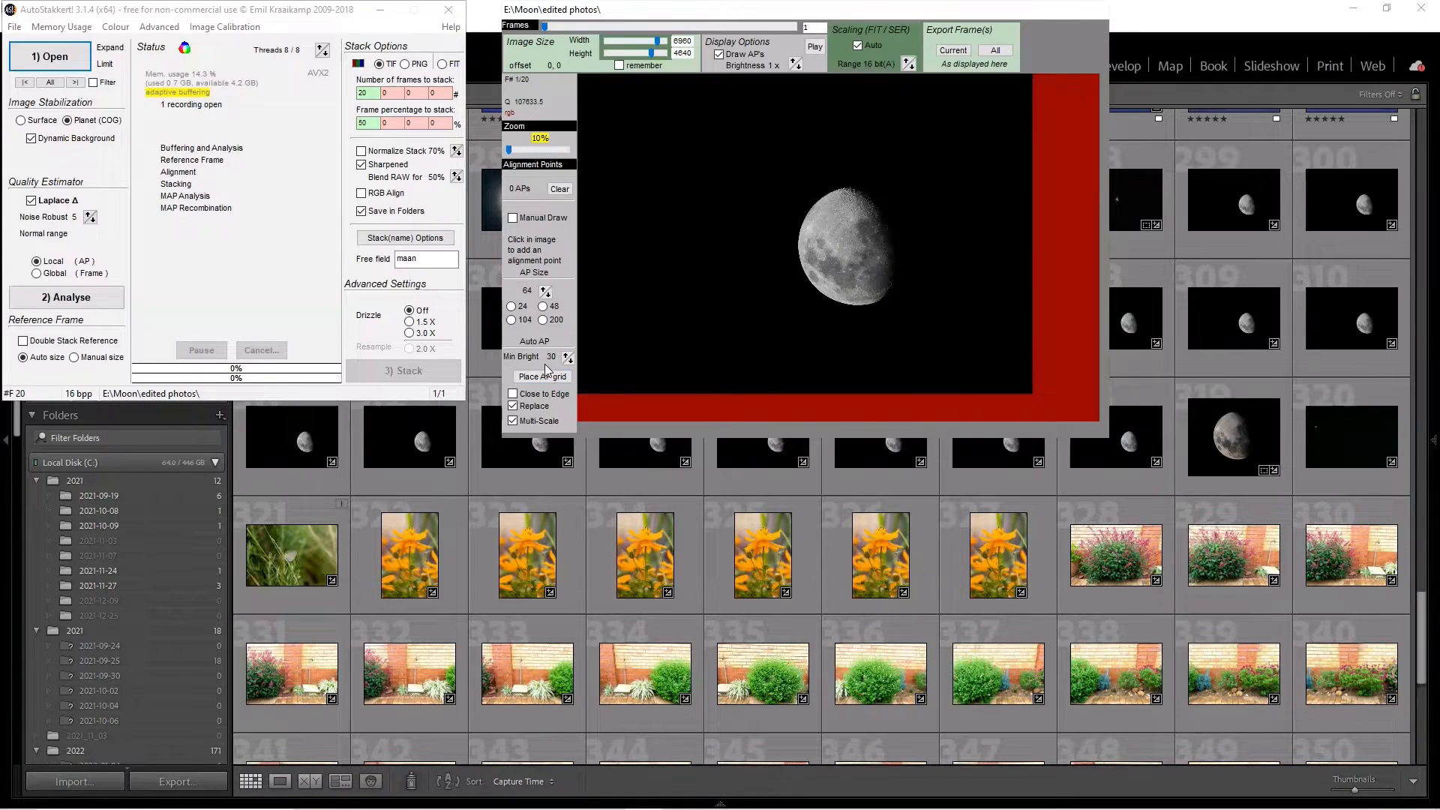
Place an alignment point grid over the moon and set the stack name's free field to "moon"
{"action": "left_click", "coordinate": [543, 376]}
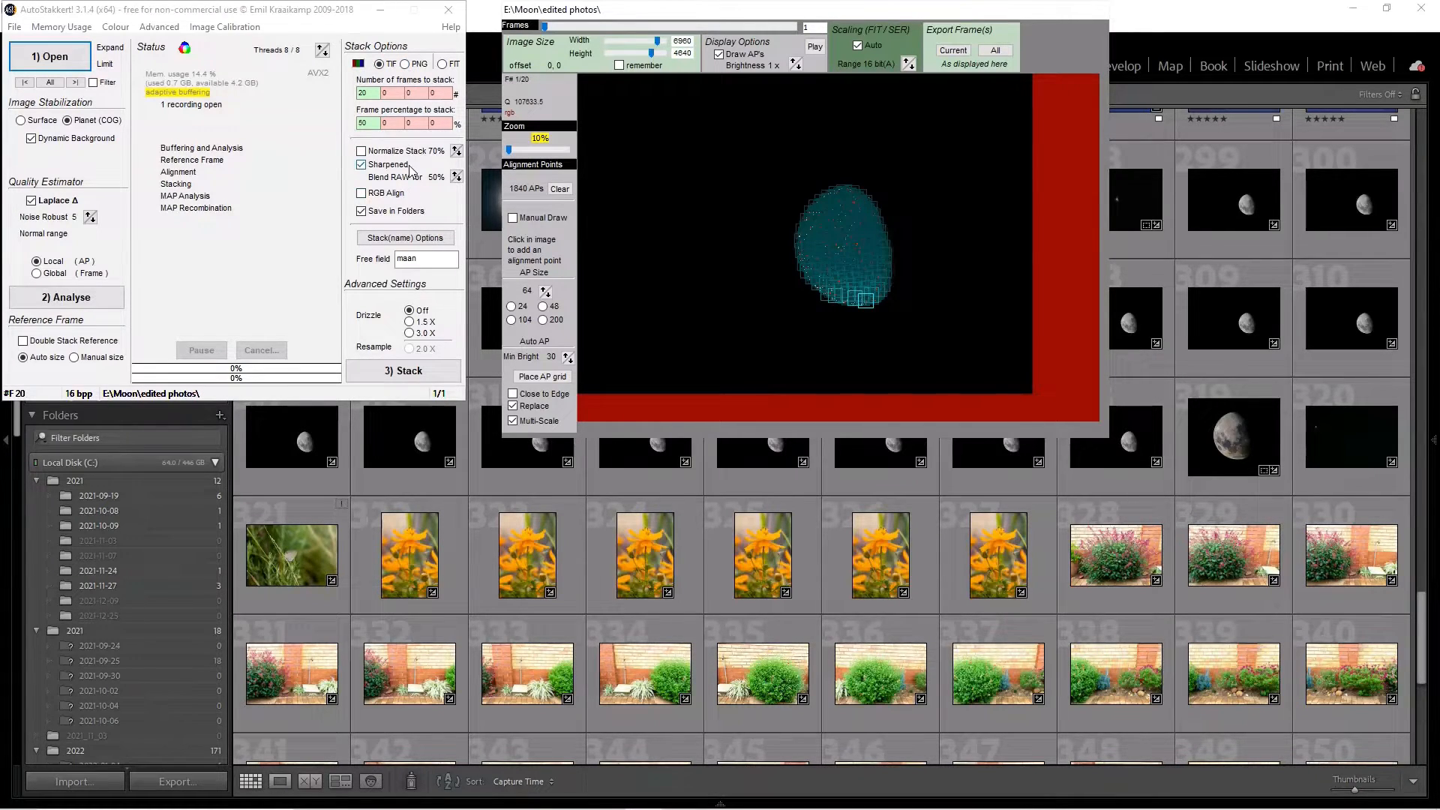
{"action": "left_click", "coordinate": [425, 261]}
{"action": "left_click", "coordinate": [426, 260]}
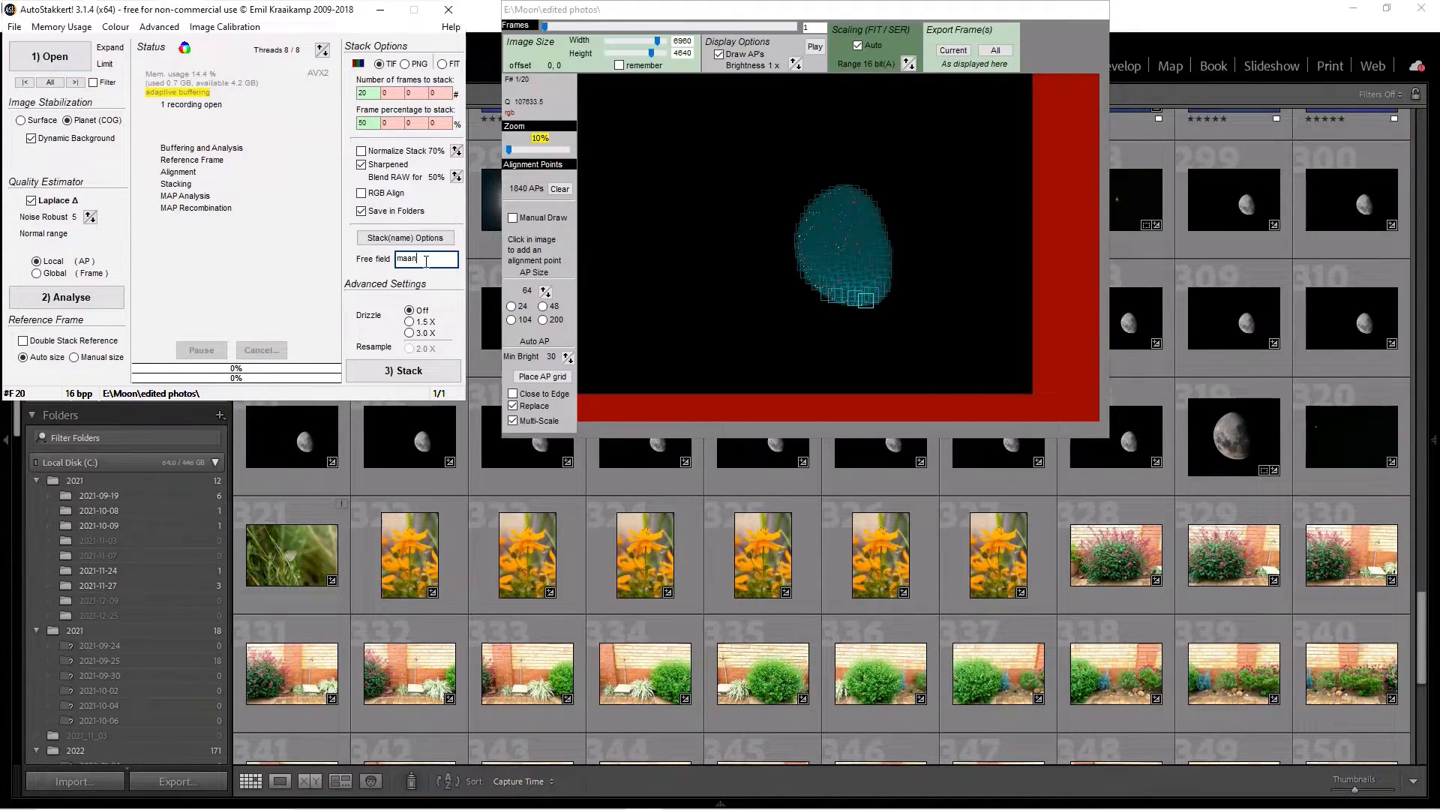
{"action": "key", "text": "BackSpace"}
{"action": "key", "text": "BackSpace"}
Switch to File Explorer, examine the sharpened stack "edited photos_maan_lapl5_ap3_conv" in AS_P50 up close, and close the viewer
{"action": "mouse_move", "coordinate": [528, 808]}
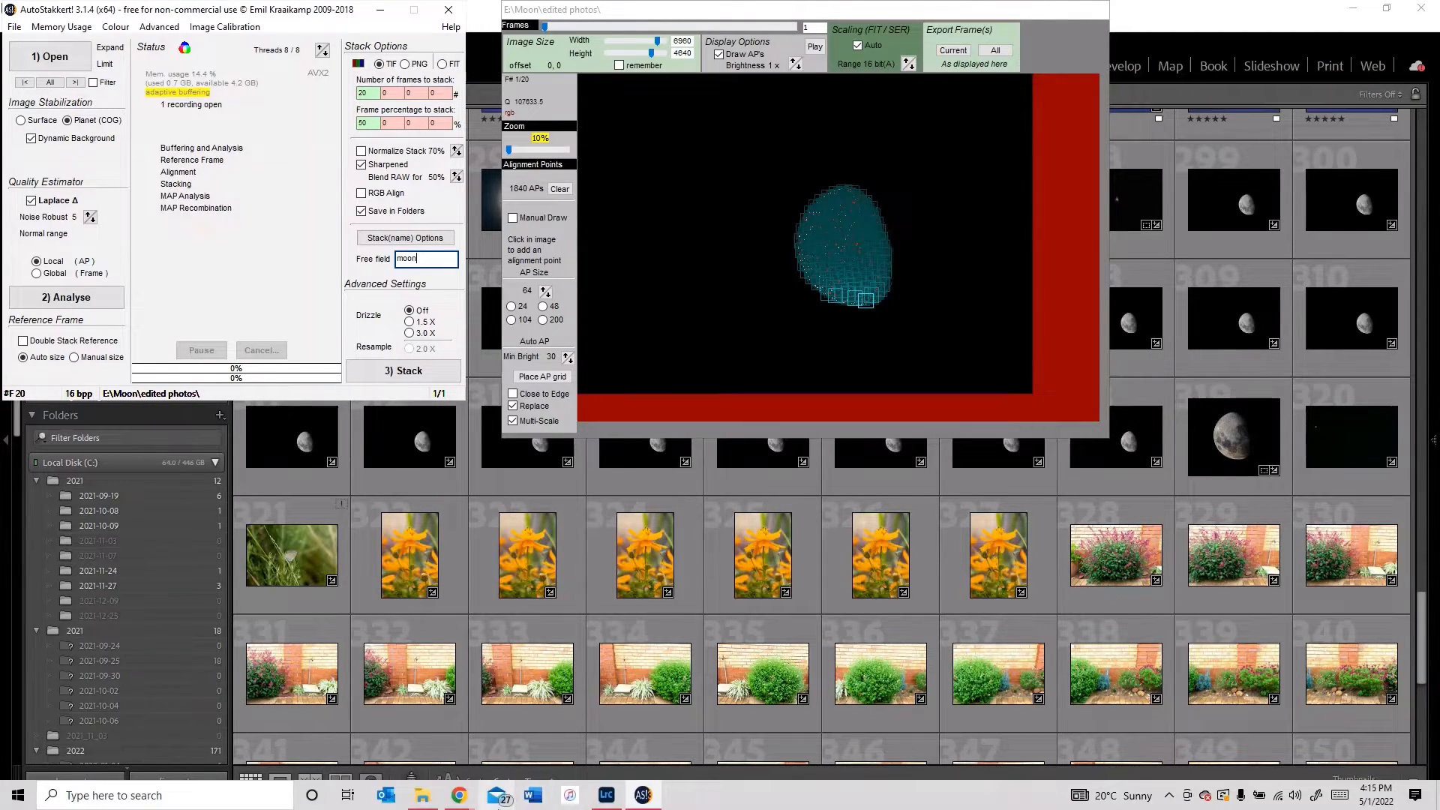
{"action": "left_click", "coordinate": [423, 807]}
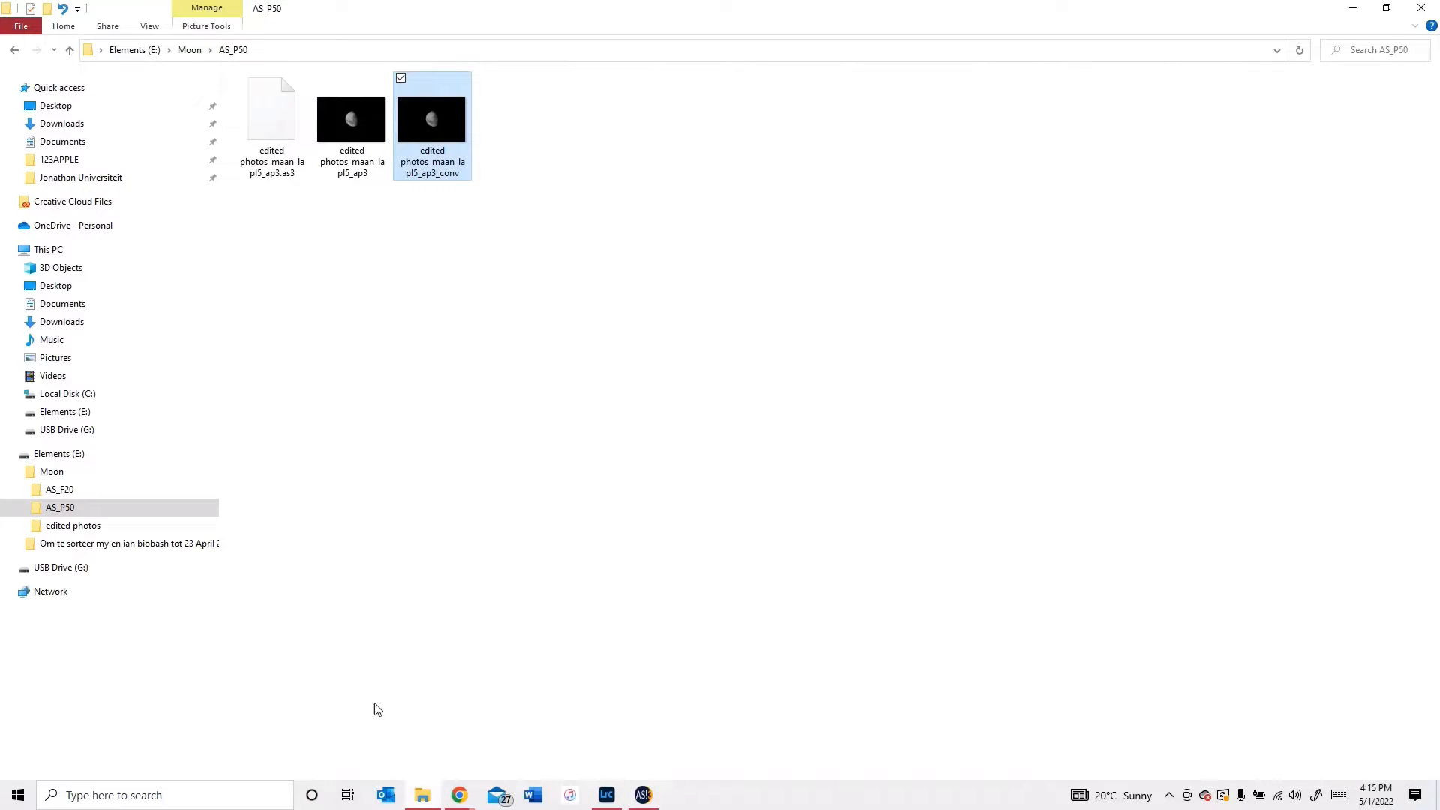
{"action": "double_click", "coordinate": [444, 135]}
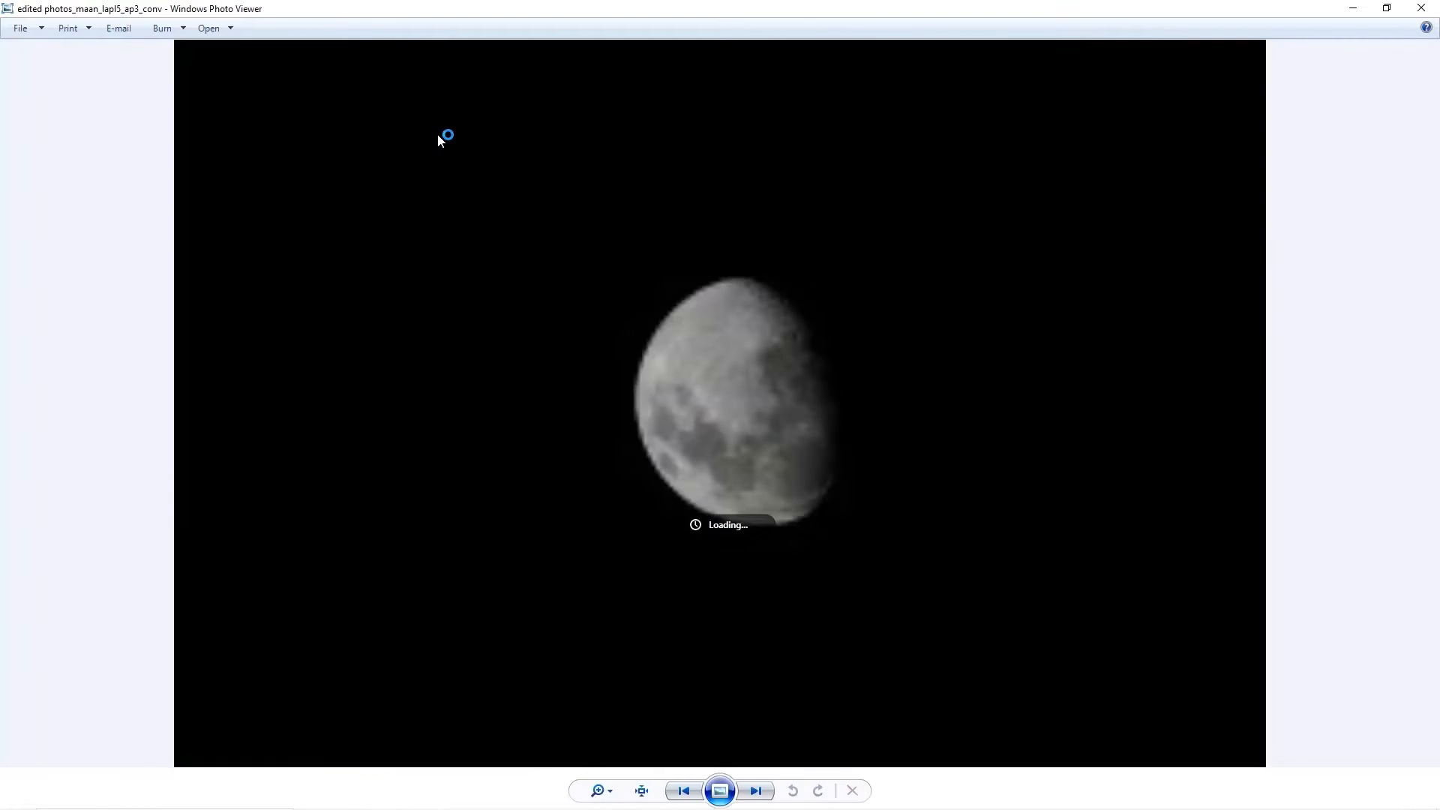
{"action": "scroll", "coordinate": [736, 403], "scroll_direction": "up", "scroll_amount": 3}
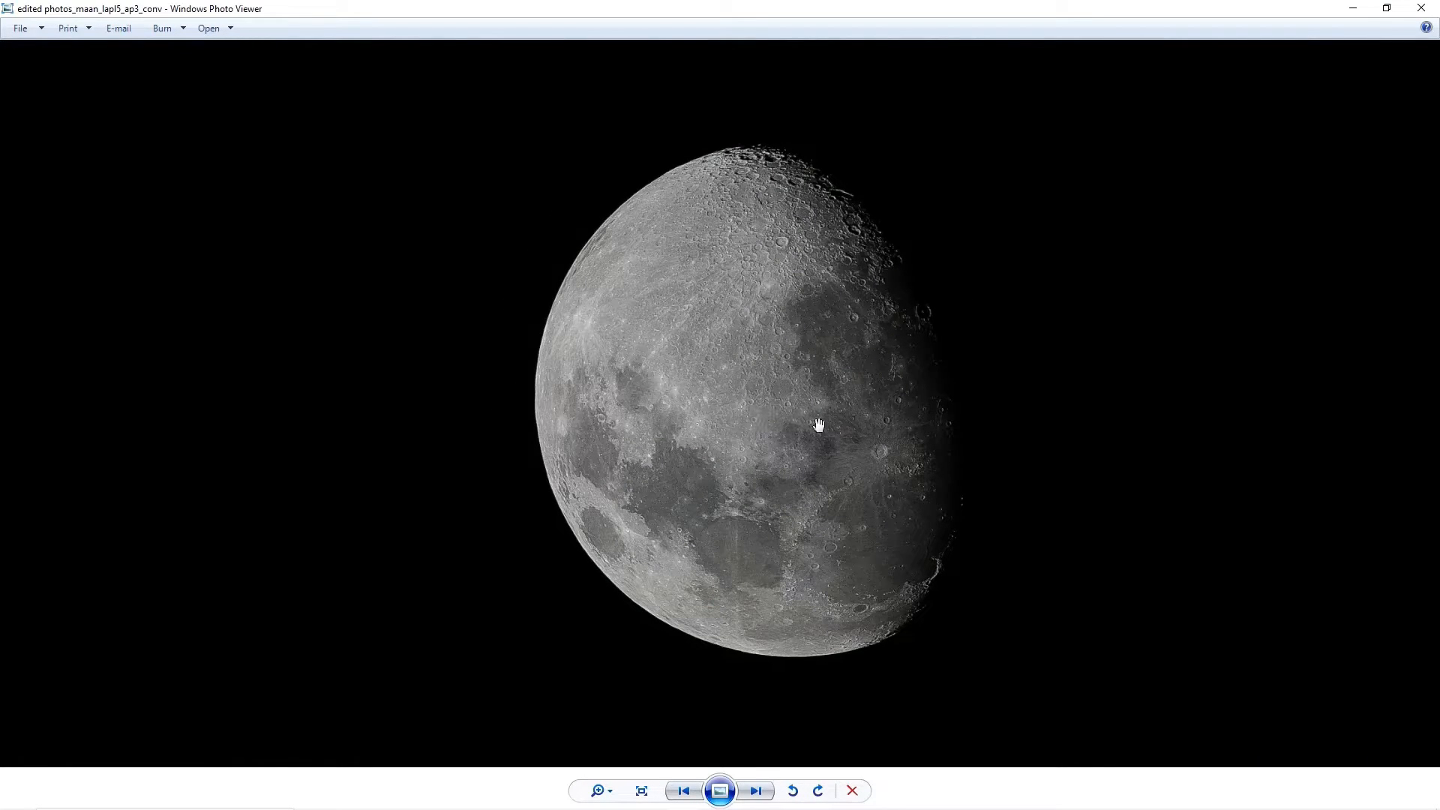
{"action": "left_click", "coordinate": [1422, 8]}
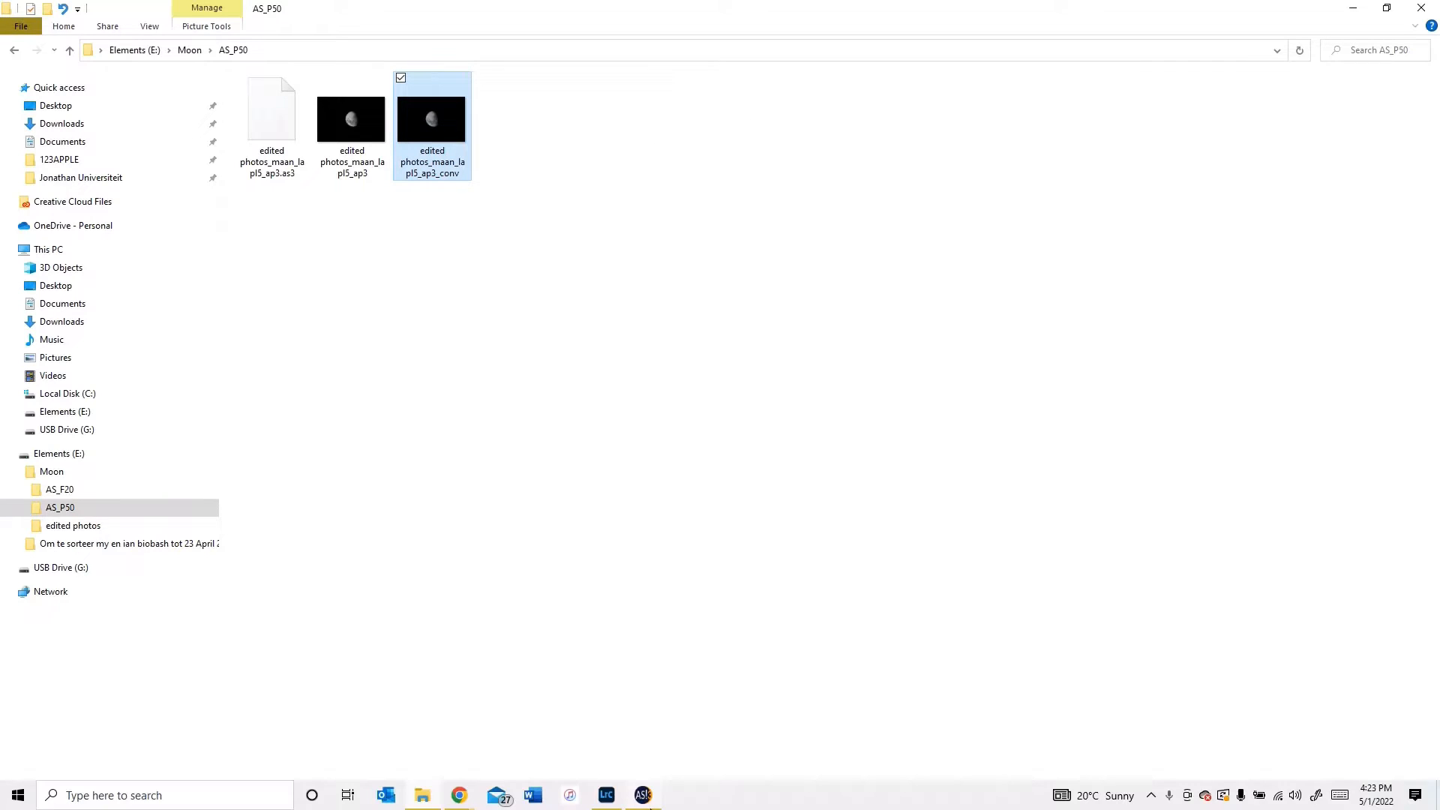
Switch to Lightroom Classic and set the stacked moon photo's Exposure to +0.70, Contrast +39, Highlights -19, Whites -2 and Blacks -14
{"action": "left_click", "coordinate": [615, 801]}
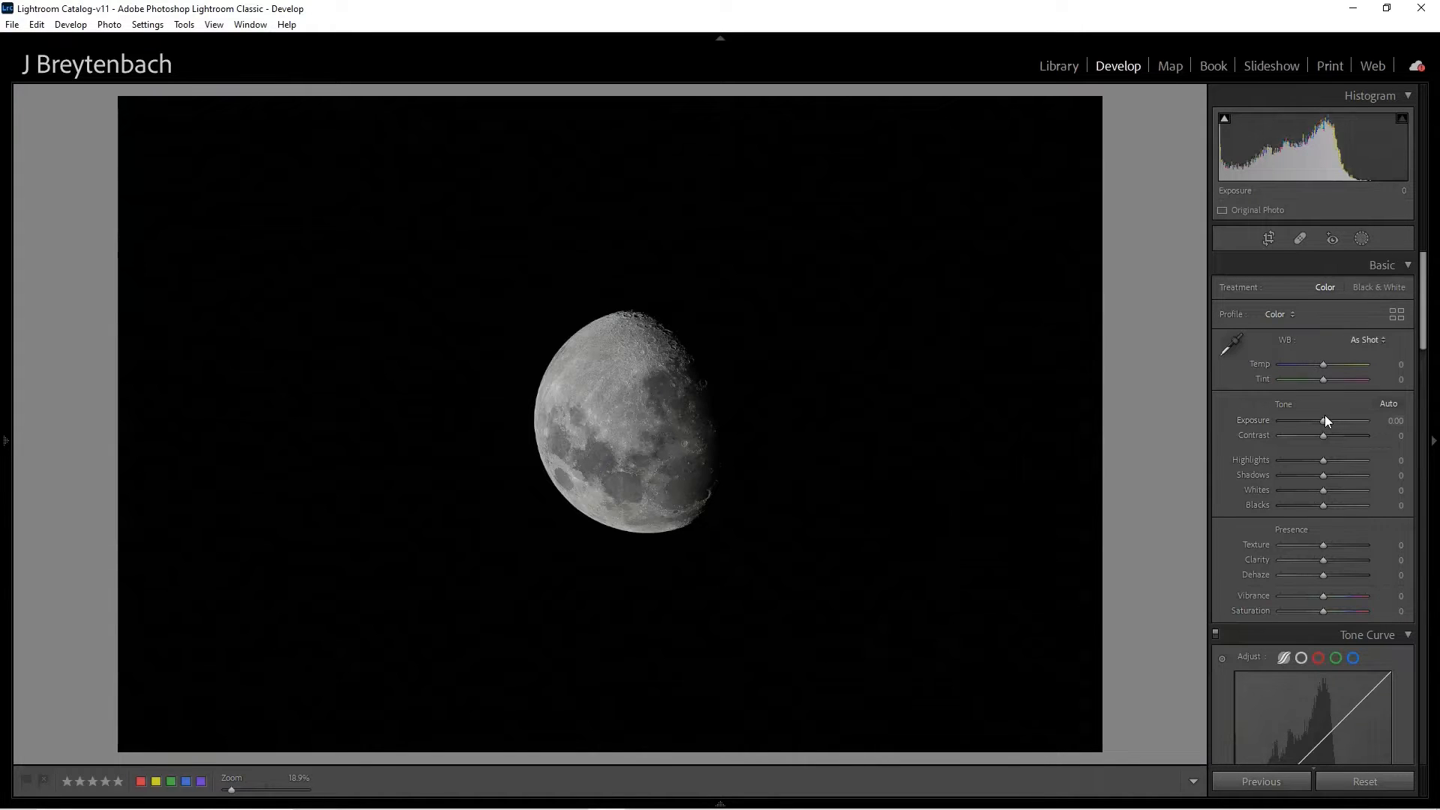
{"action": "left_click_drag", "start_coordinate": [1322, 421], "coordinate": [1317, 459]}
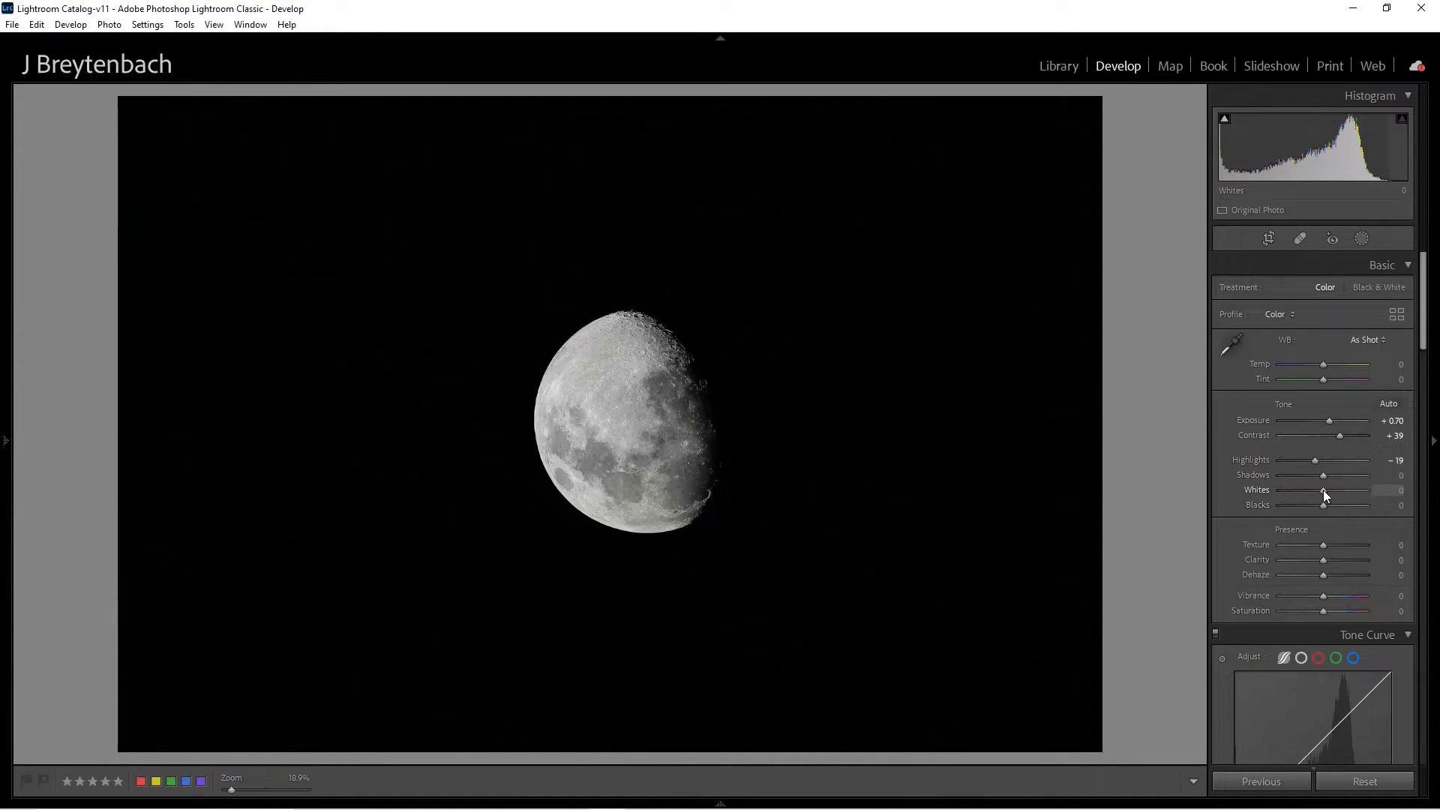
{"action": "left_click_drag", "start_coordinate": [1323, 489], "coordinate": [1316, 505]}
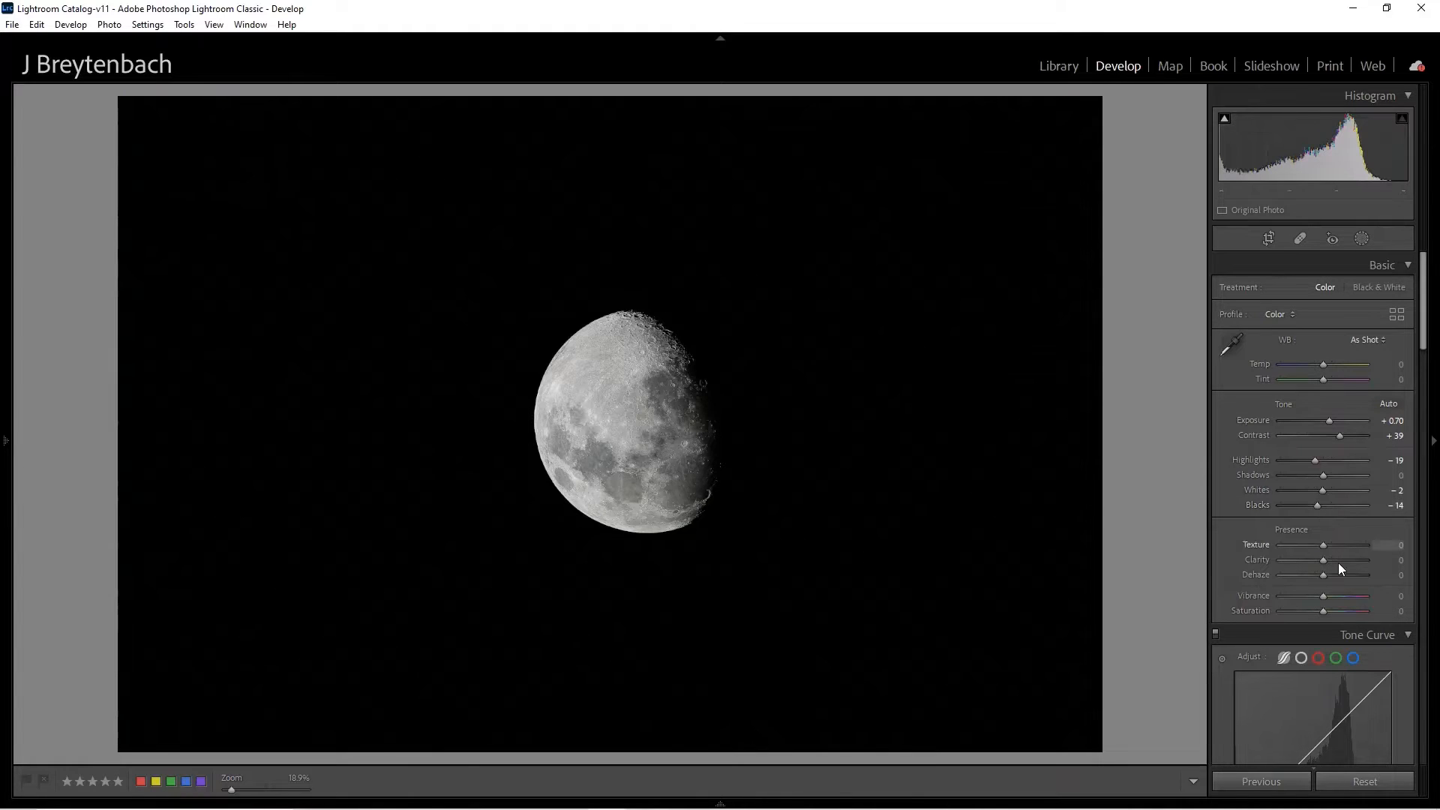
Set Texture to +9, Clarity +11, Dehaze +30 and Vibrance +100, and inspect the moon's surface at 100% zoom
{"action": "left_click_drag", "start_coordinate": [1322, 545], "coordinate": [1326, 561]}
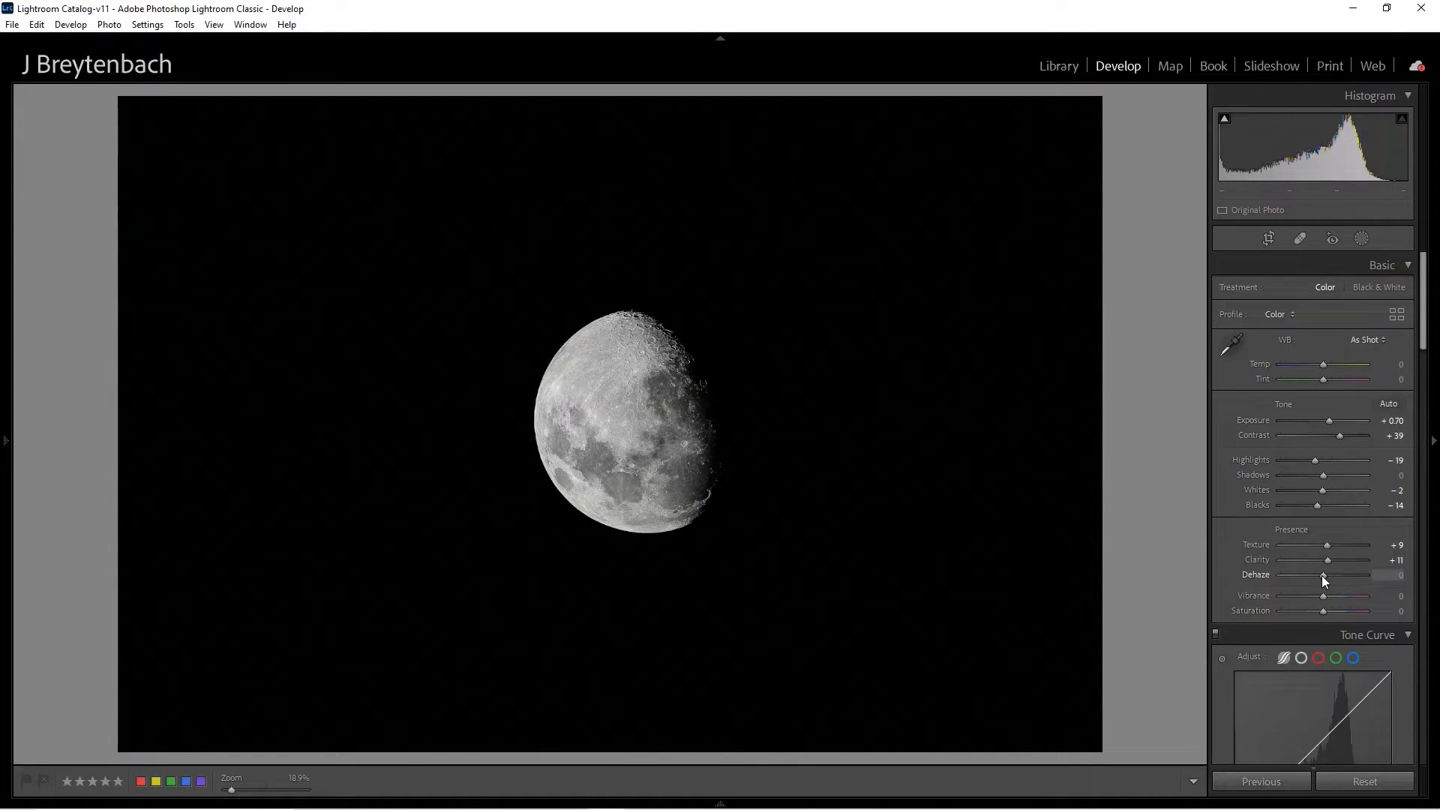
{"action": "left_click_drag", "start_coordinate": [1321, 574], "coordinate": [1334, 578]}
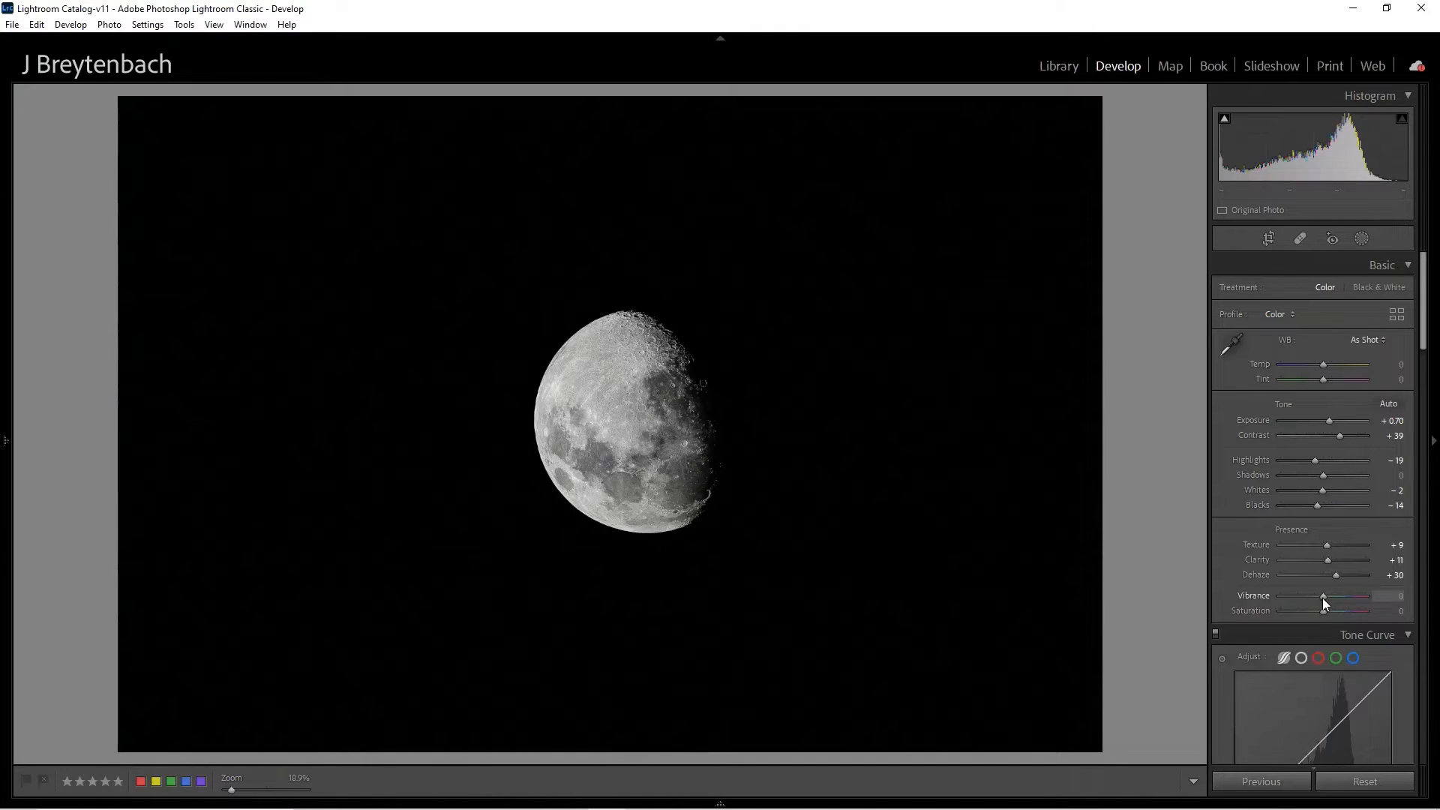
{"action": "left_click_drag", "start_coordinate": [1323, 597], "coordinate": [1404, 606]}
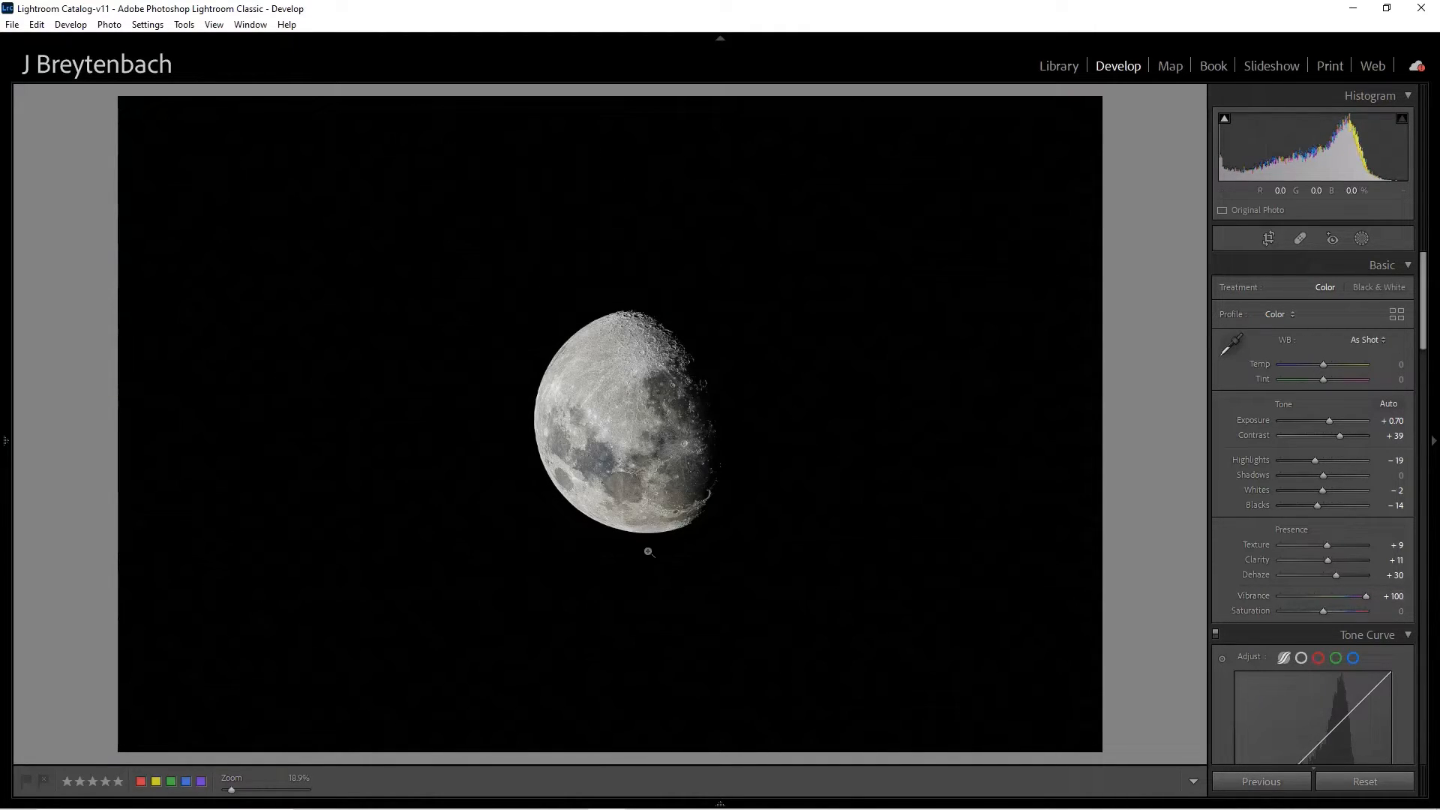
{"action": "left_click", "coordinate": [658, 492]}
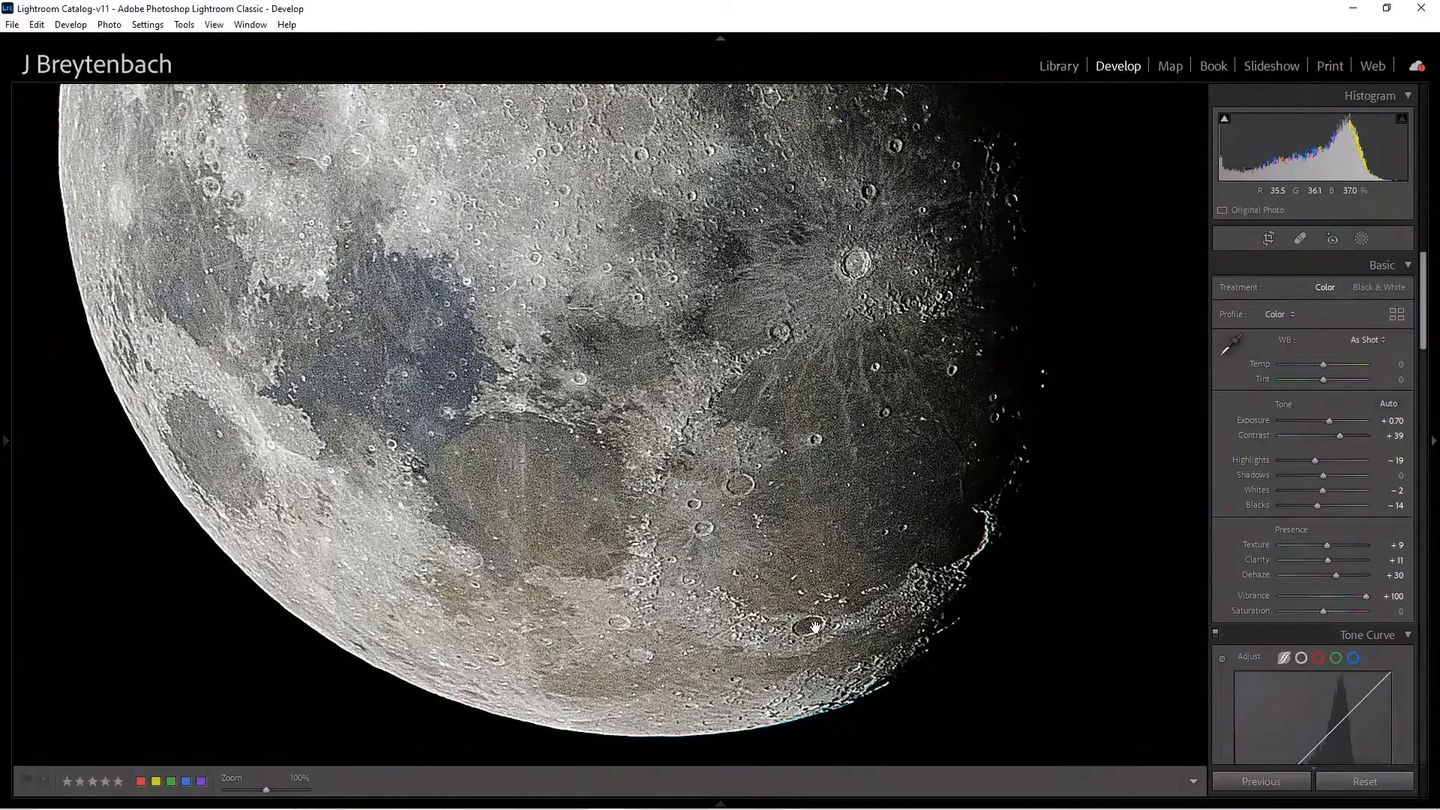
{"action": "left_click", "coordinate": [743, 508]}
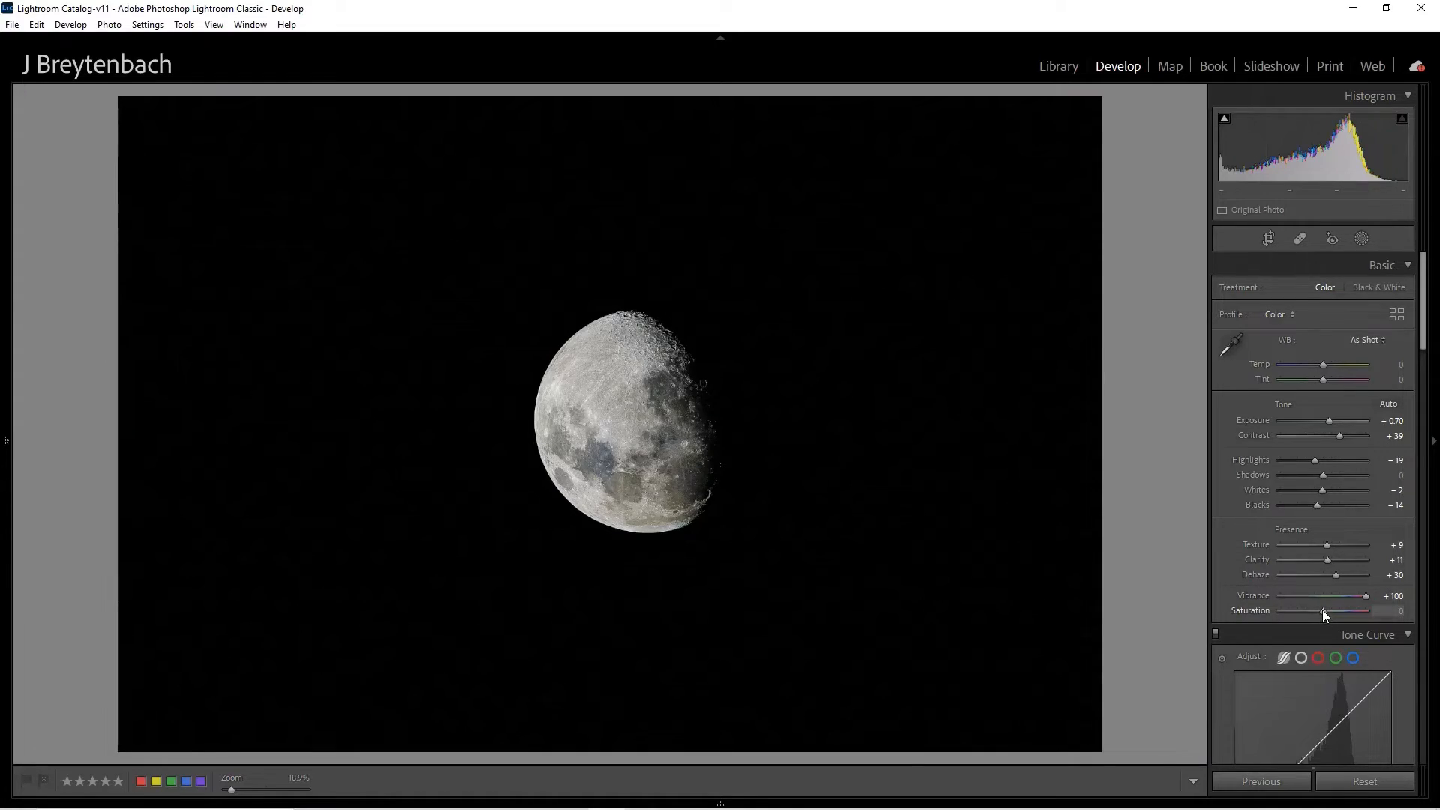
Set the overall Saturation to +100 and inspect the moon's colours up close
{"action": "left_click_drag", "start_coordinate": [1322, 610], "coordinate": [1388, 616]}
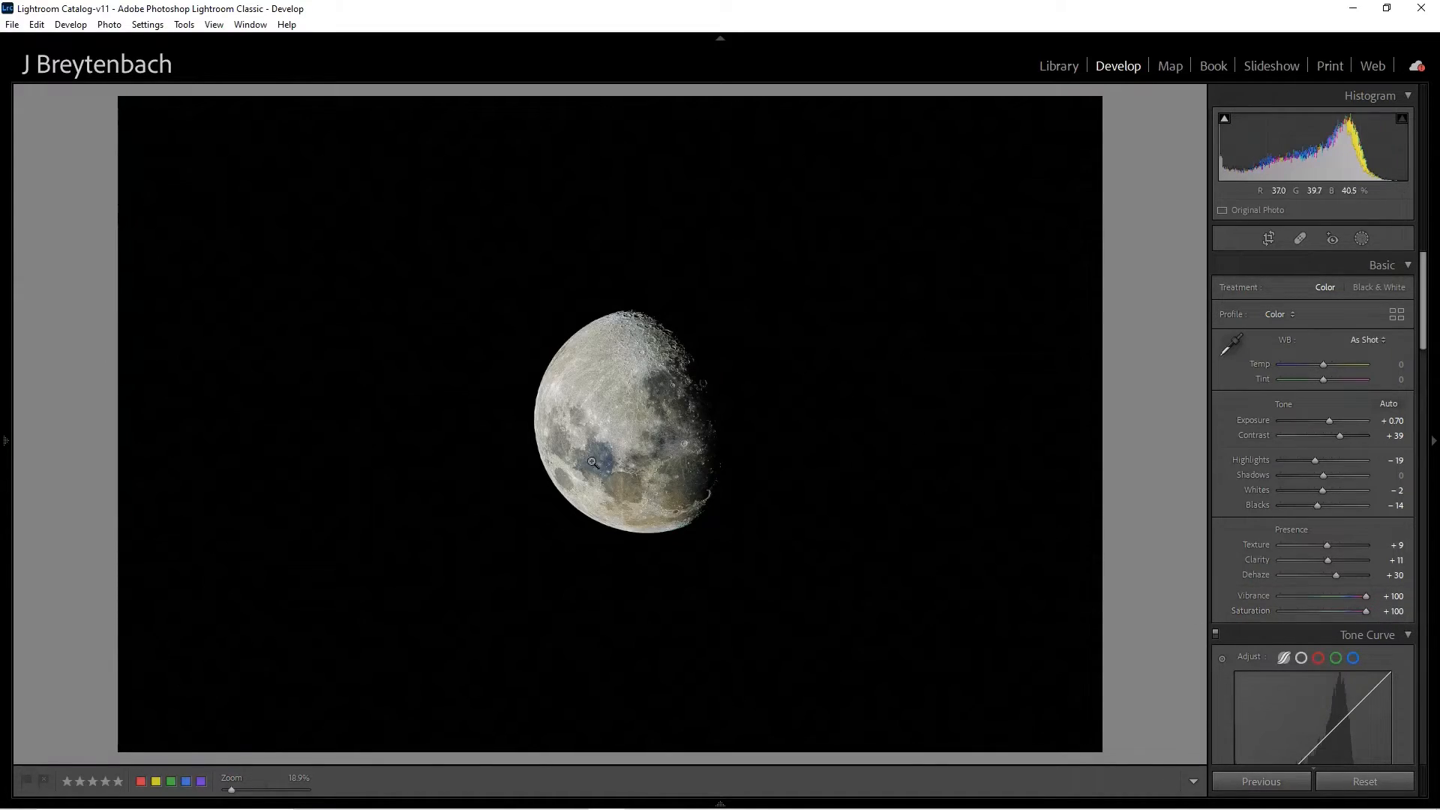
{"action": "left_click", "coordinate": [630, 443]}
{"action": "left_click", "coordinate": [673, 483]}
In the HSL saturation settings, set Red to +38, Yellow +43, Aqua +60, Blue +40, Purple +37 and Magenta +52
{"action": "left_click_drag", "start_coordinate": [1429, 317], "coordinate": [1428, 443]}
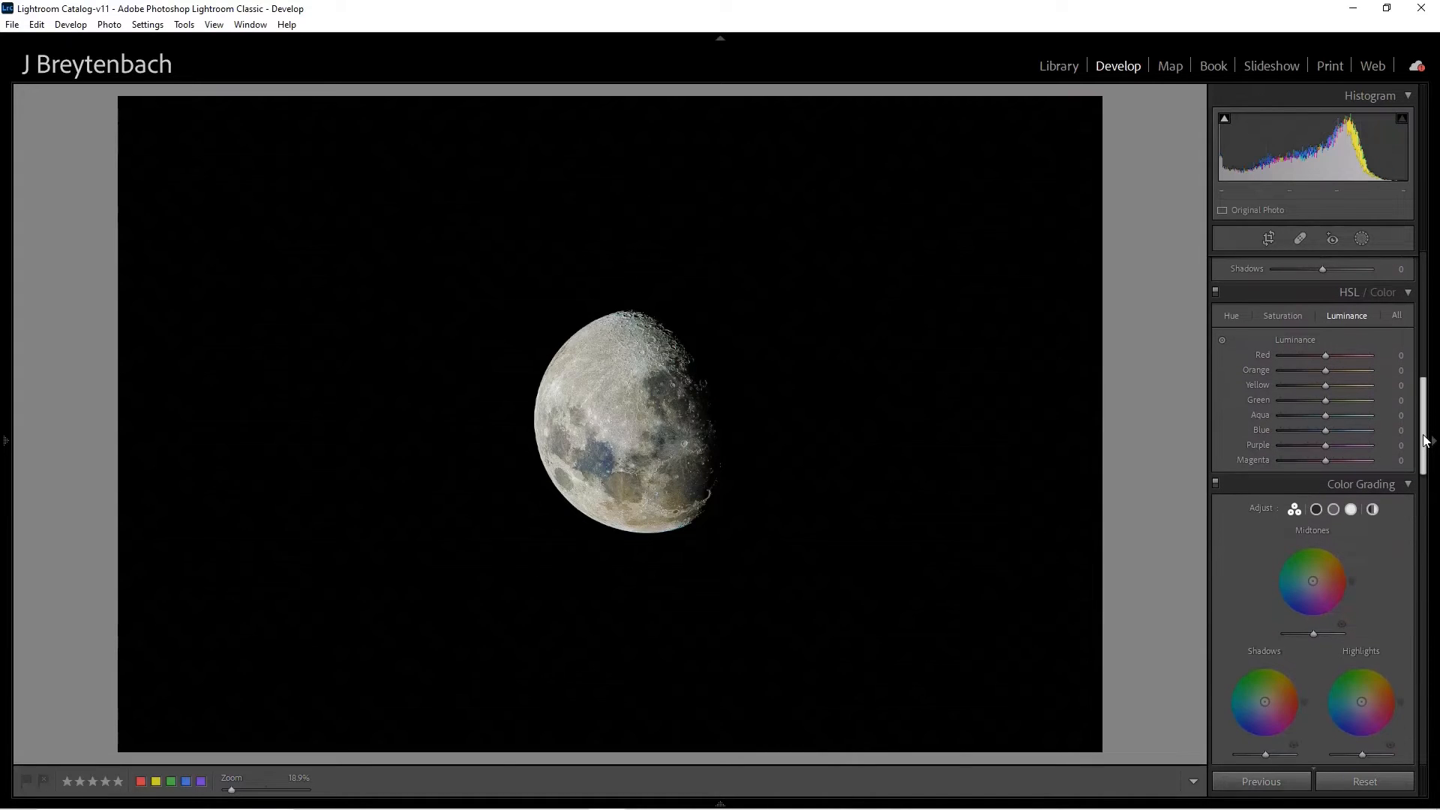
{"action": "left_click", "coordinate": [1284, 316]}
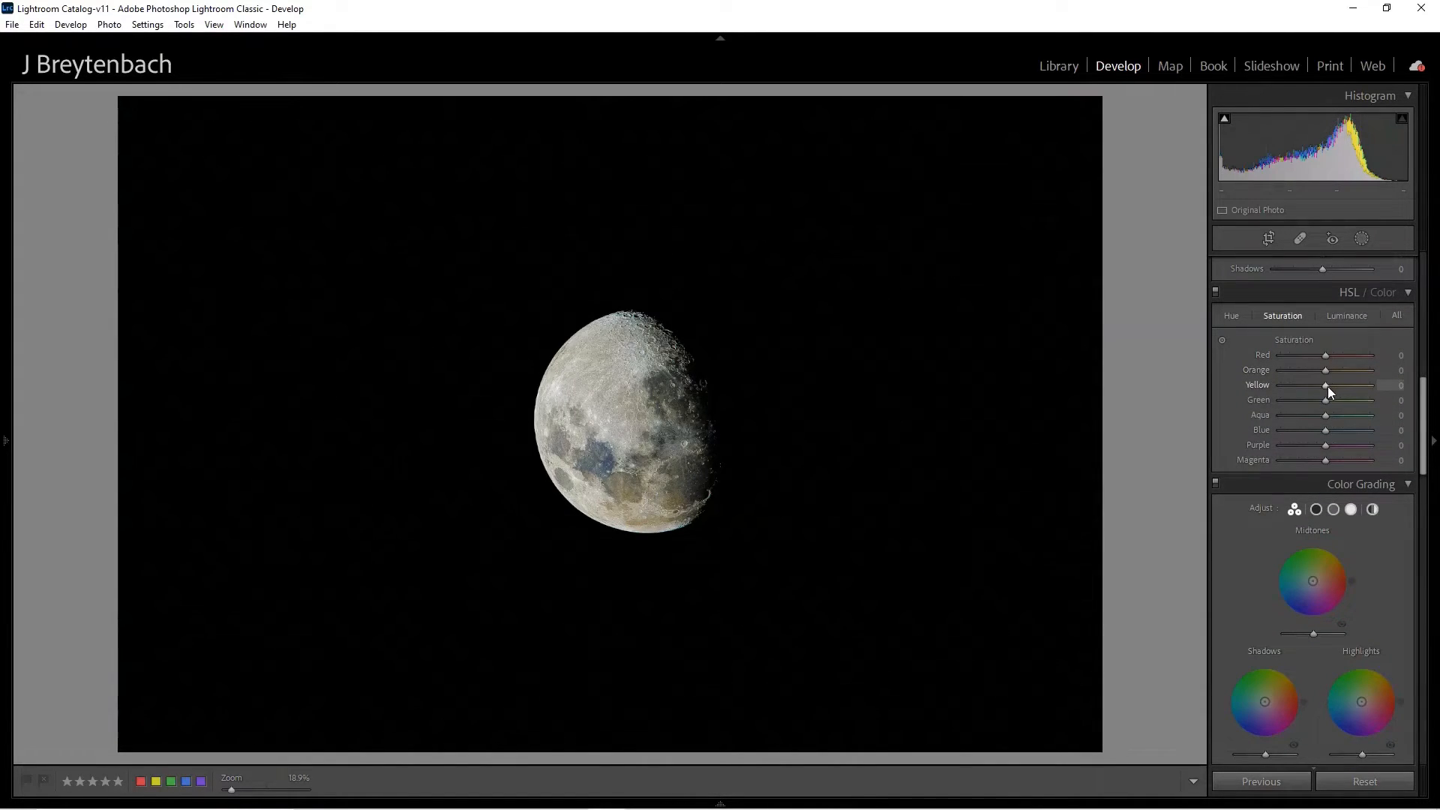
{"action": "left_click_drag", "start_coordinate": [1326, 388], "coordinate": [1341, 355]}
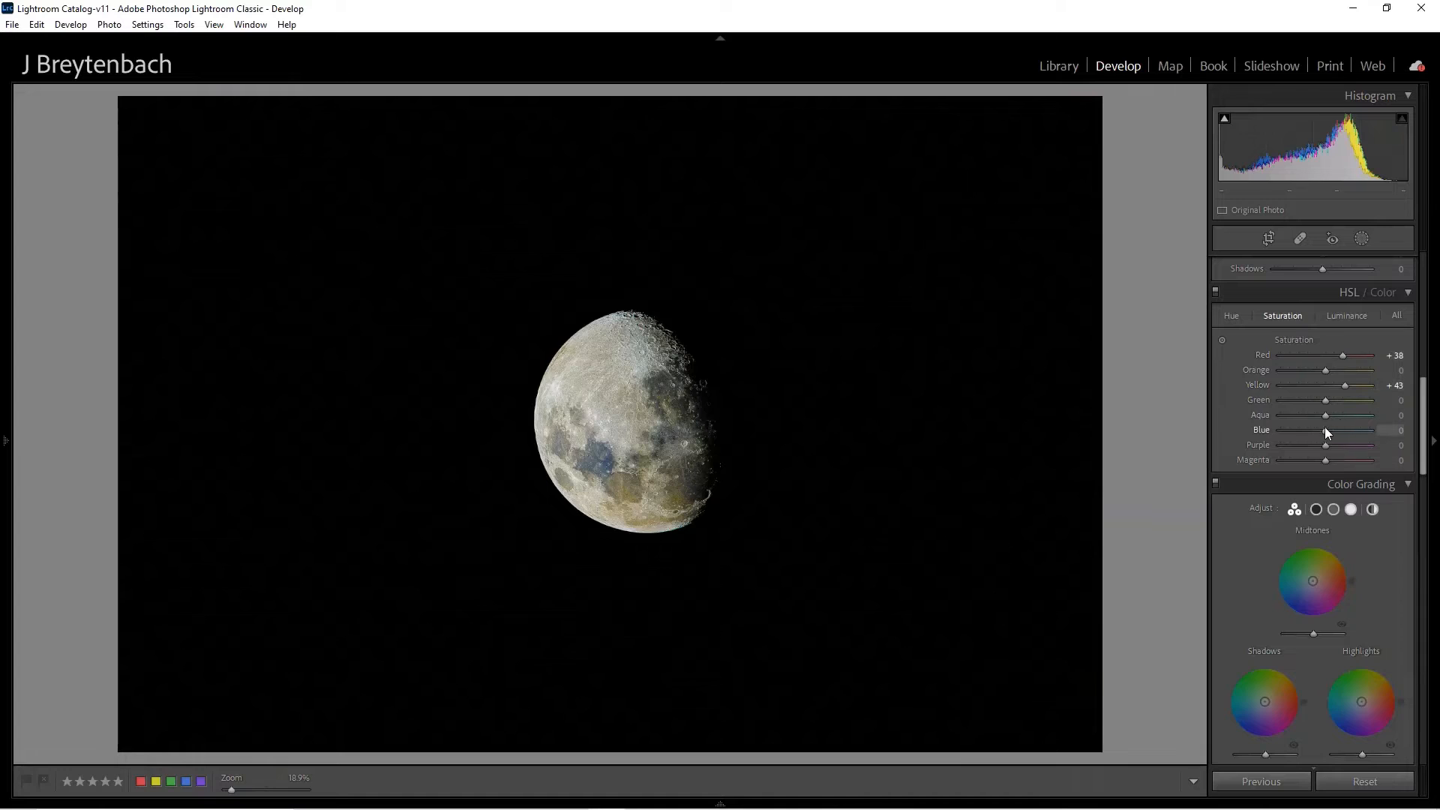
{"action": "mouse_move", "coordinate": [1348, 435]}
{"action": "left_mouse_down"}
{"action": "mouse_move", "coordinate": [1362, 435]}
{"action": "mouse_move", "coordinate": [1338, 419]}
{"action": "left_mouse_up"}
{"action": "mouse_move", "coordinate": [1324, 447]}
{"action": "left_mouse_down"}
{"action": "mouse_move", "coordinate": [1348, 448]}
{"action": "mouse_move", "coordinate": [1339, 461]}
{"action": "left_mouse_up"}
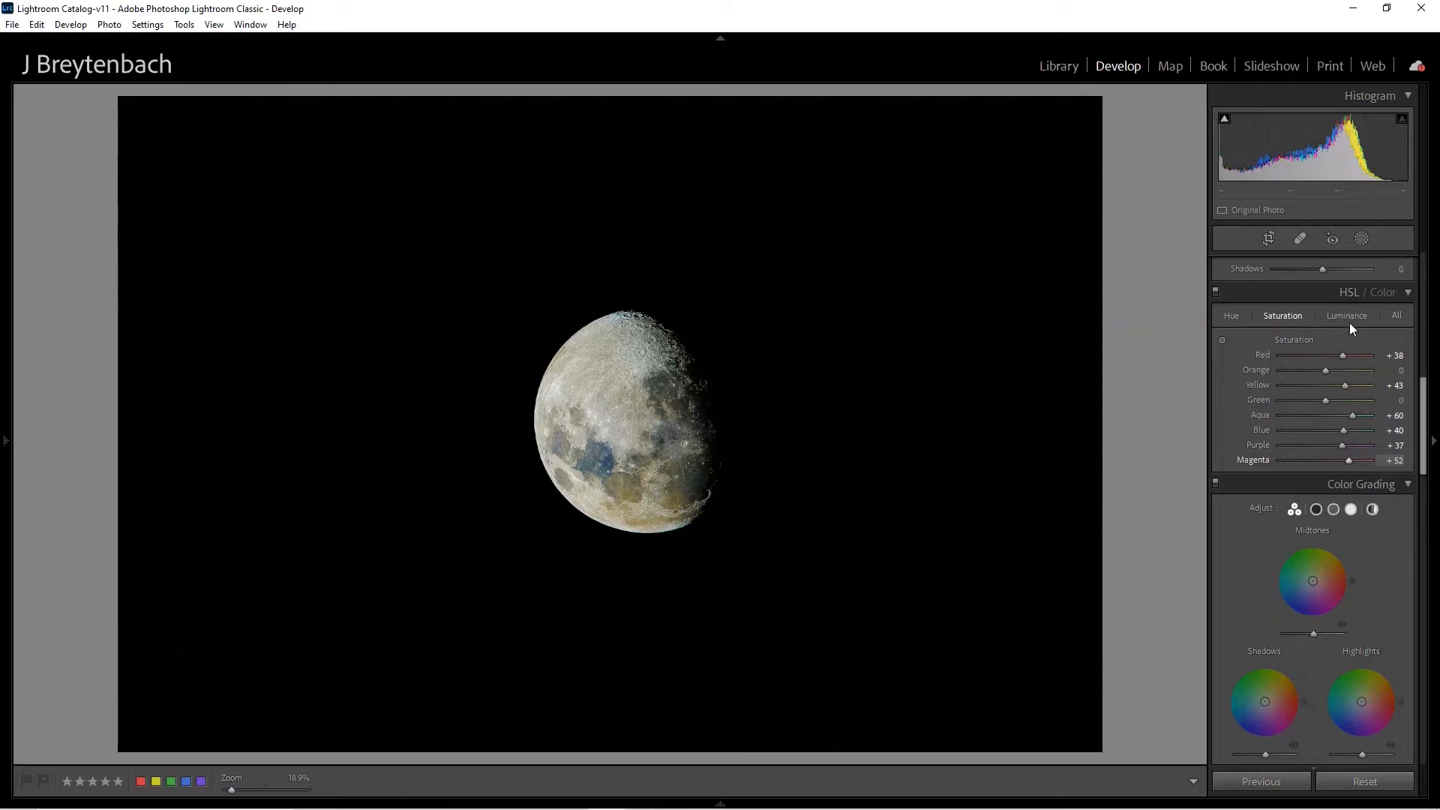
Look through the remaining develop settings and compare the edited moon photo with its unedited version
{"action": "scroll", "coordinate": [1312, 360], "scroll_direction": "down", "scroll_amount": 4}
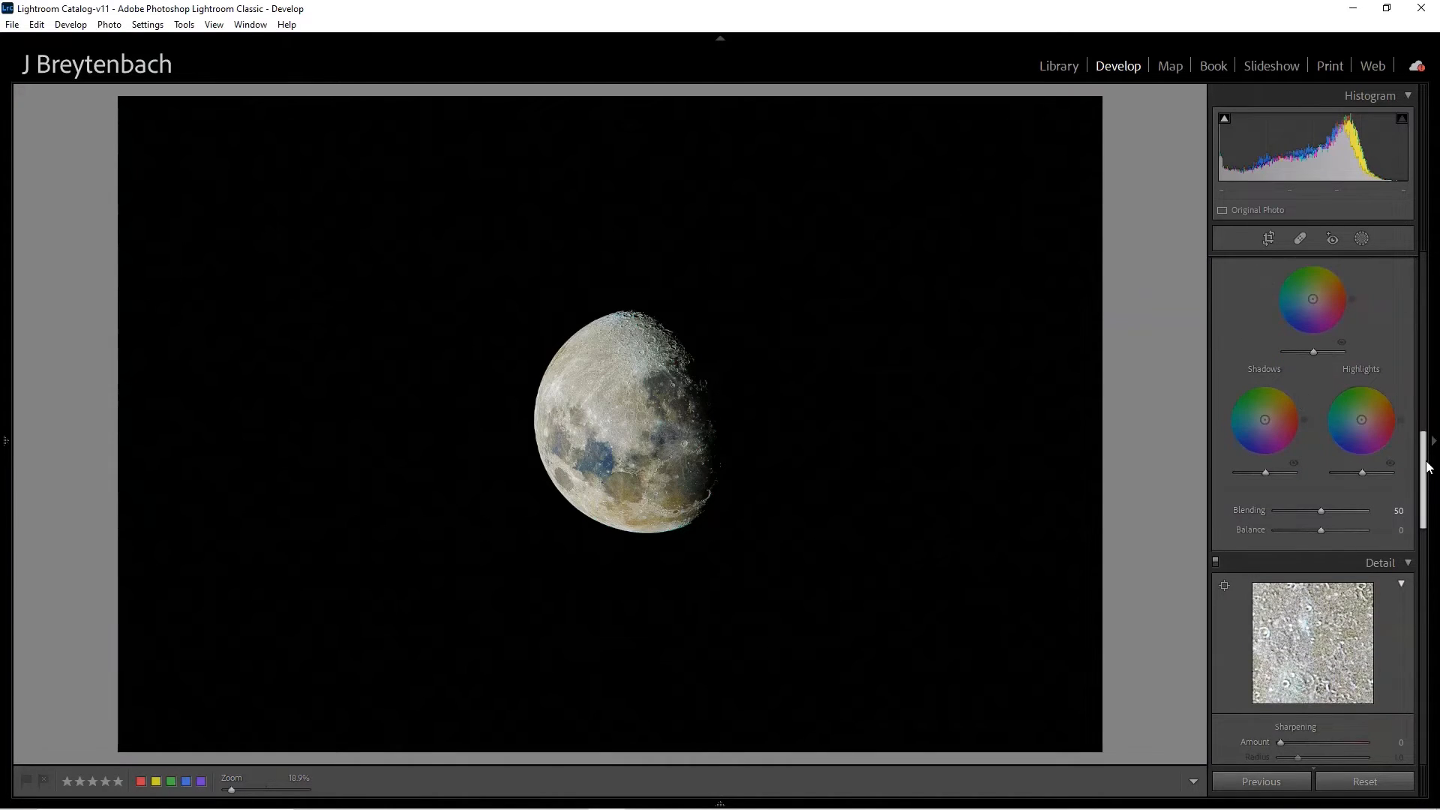
{"action": "left_click_drag", "start_coordinate": [1422, 459], "coordinate": [1429, 488]}
{"action": "scroll", "coordinate": [1425, 473], "scroll_direction": "up", "scroll_amount": 4}
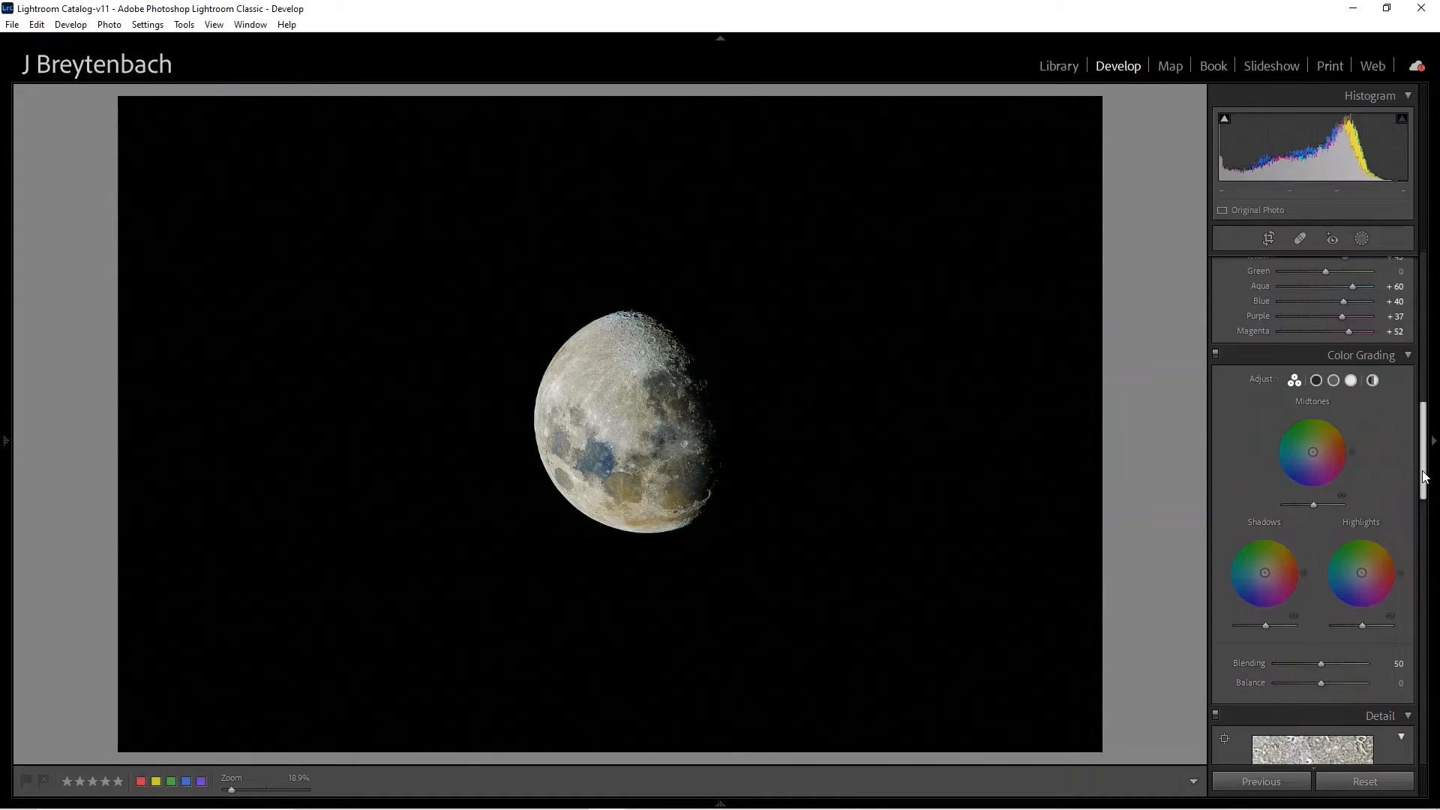
{"action": "scroll", "coordinate": [1403, 352], "scroll_direction": "down", "scroll_amount": 3}
{"action": "scroll", "coordinate": [1402, 353], "scroll_direction": "up", "scroll_amount": 8}
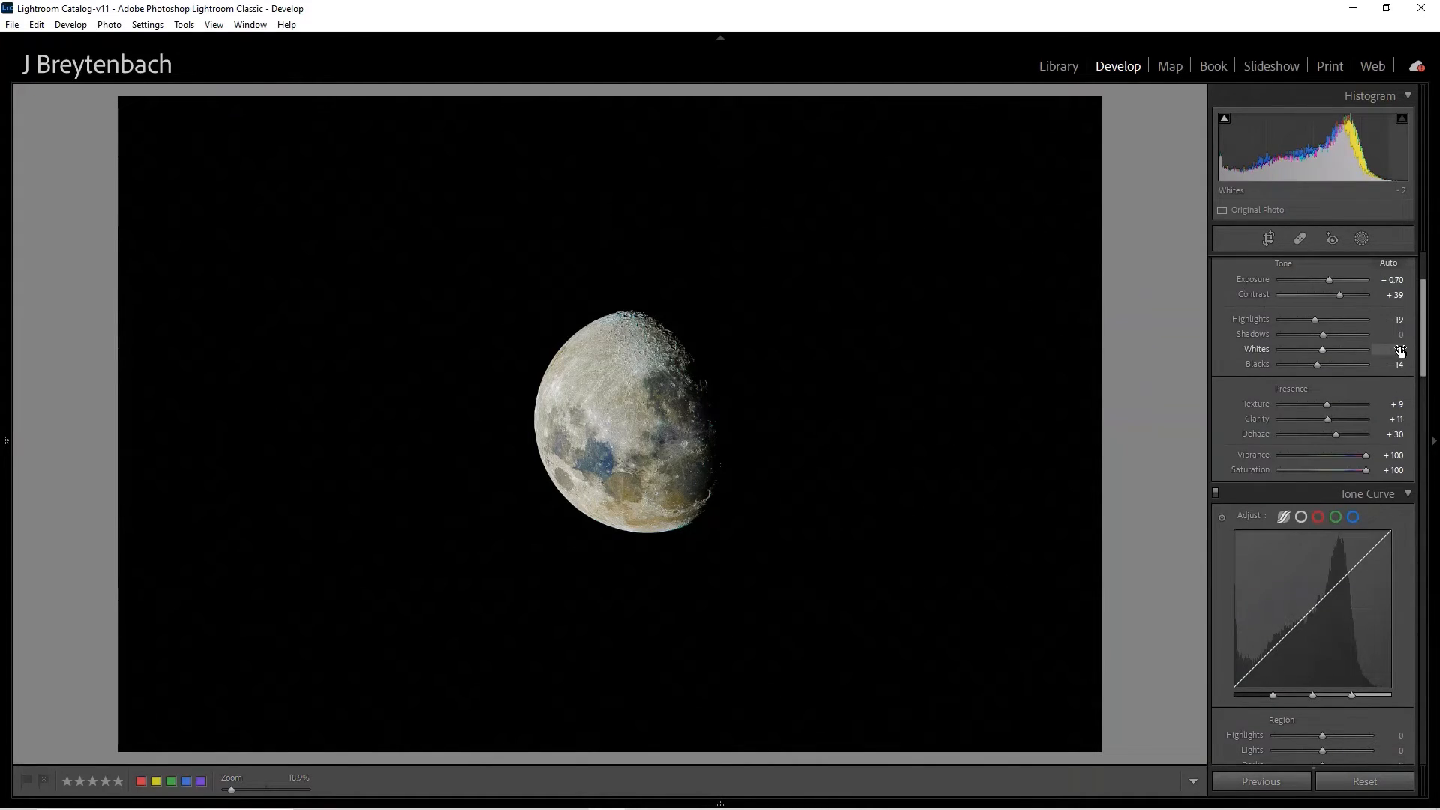
{"action": "key", "text": "backslash"}
{"action": "key", "text": "backslash"}
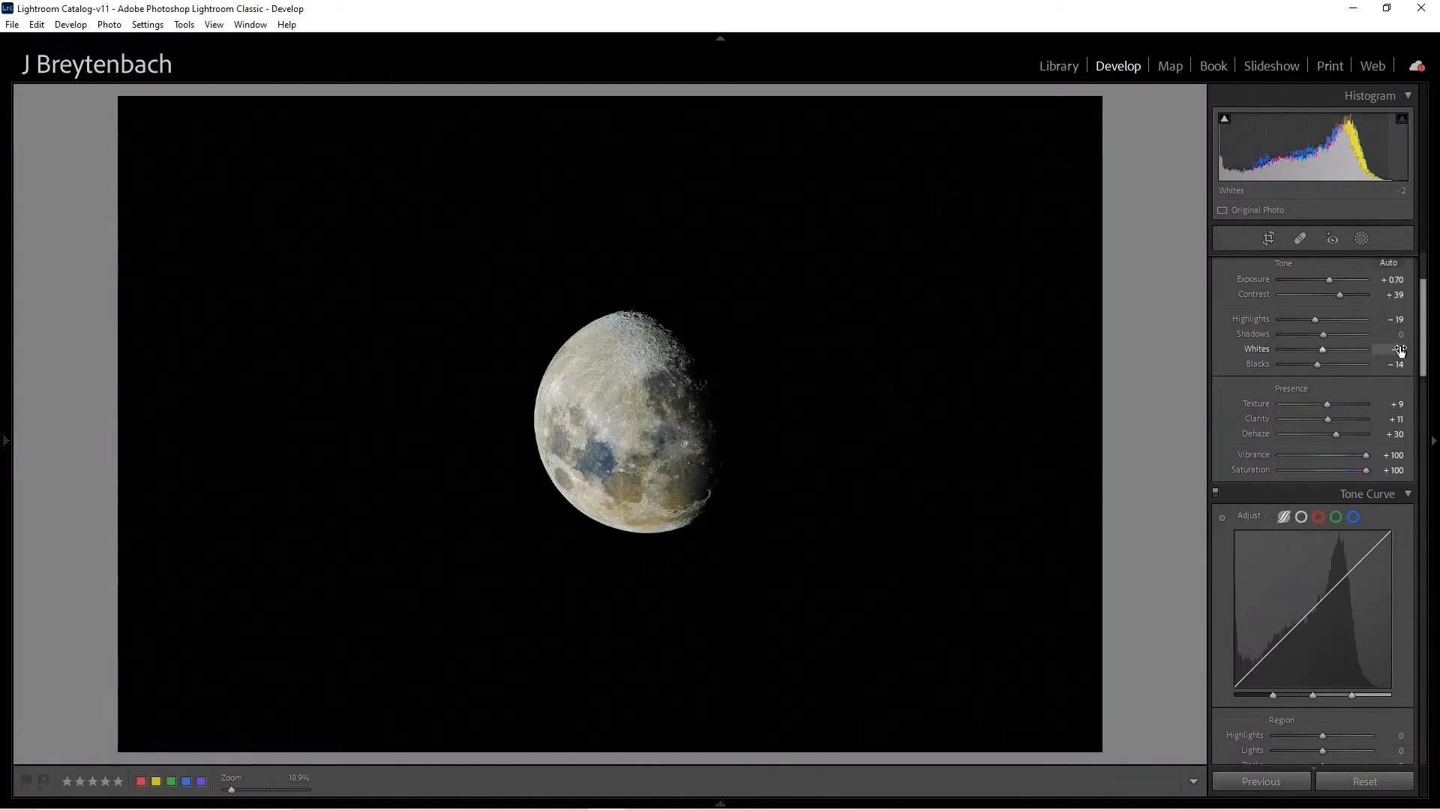